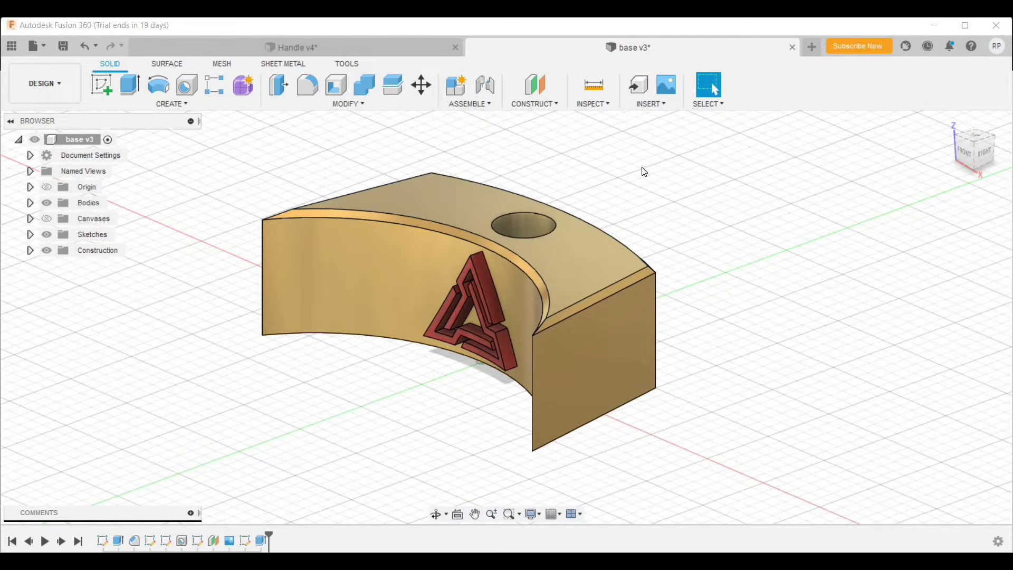
Inspect the existing base model and handle design, then return to the base design.
shift+middle_drag(641, 166, 766, 186)
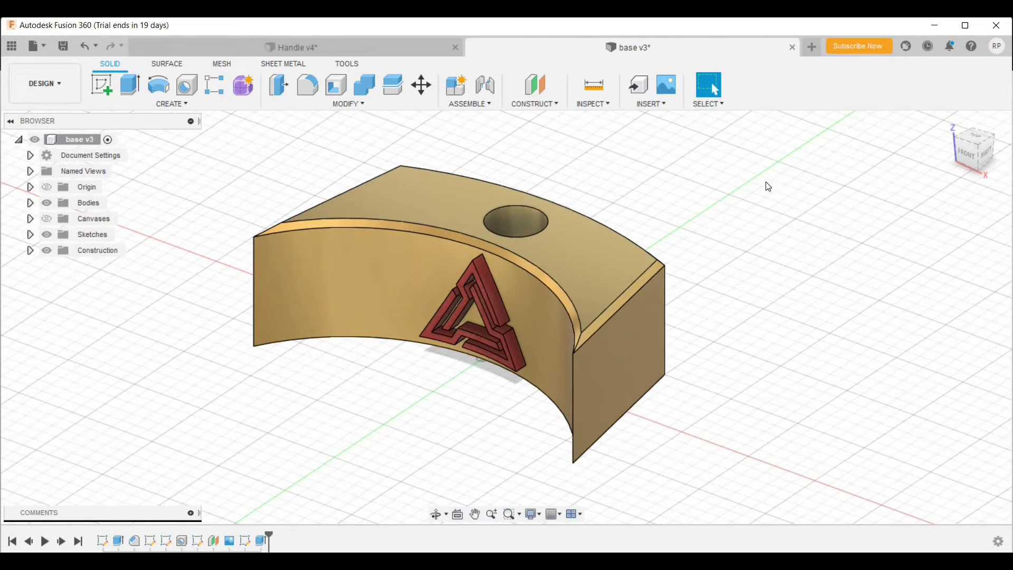
shift+middle_drag(736, 151, 815, 190)
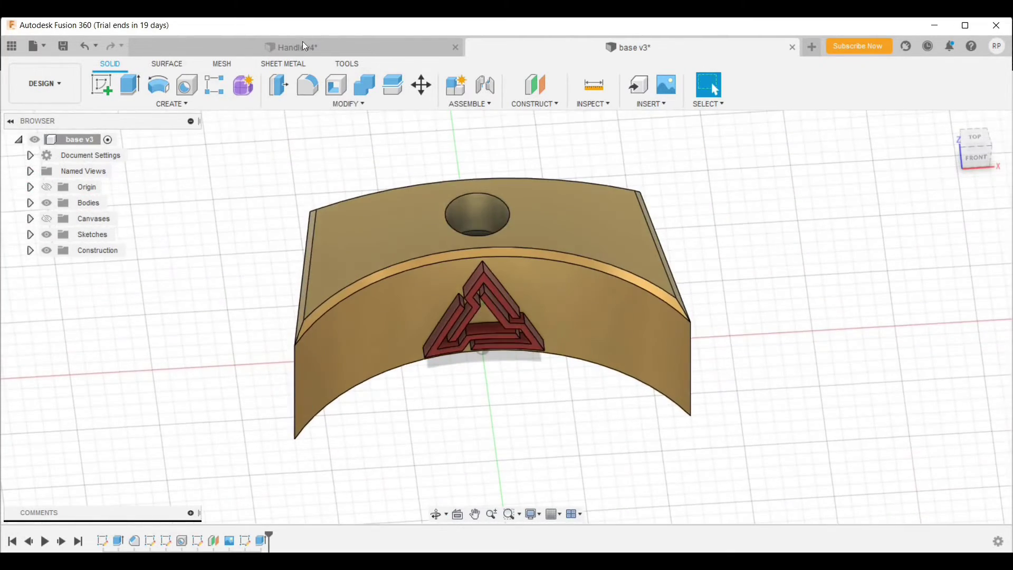
mouse_move(660, 251)
shift+middle_down()
mouse_move(755, 223)
mouse_move(681, 261)
shift+middle_up()
click(642, 50)
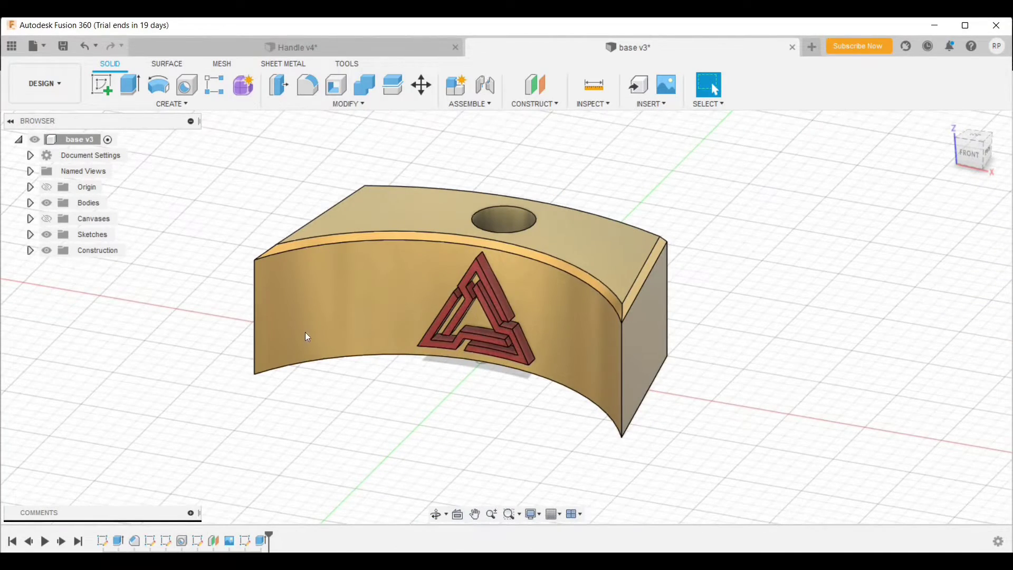
Start a new empty design with a sketch on the vertical origin plane.
key(ctrl+n)
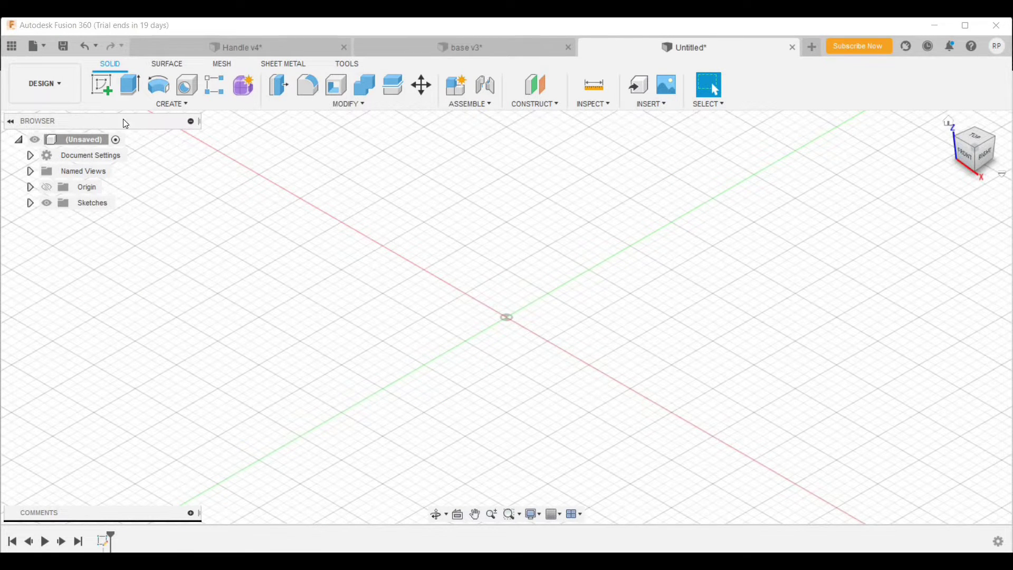
click(99, 84)
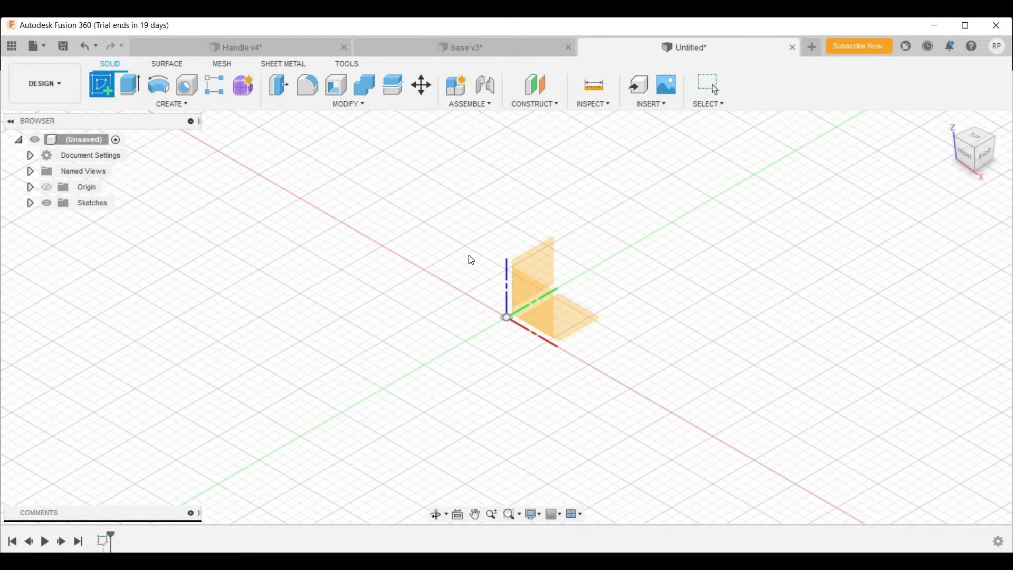
click(534, 303)
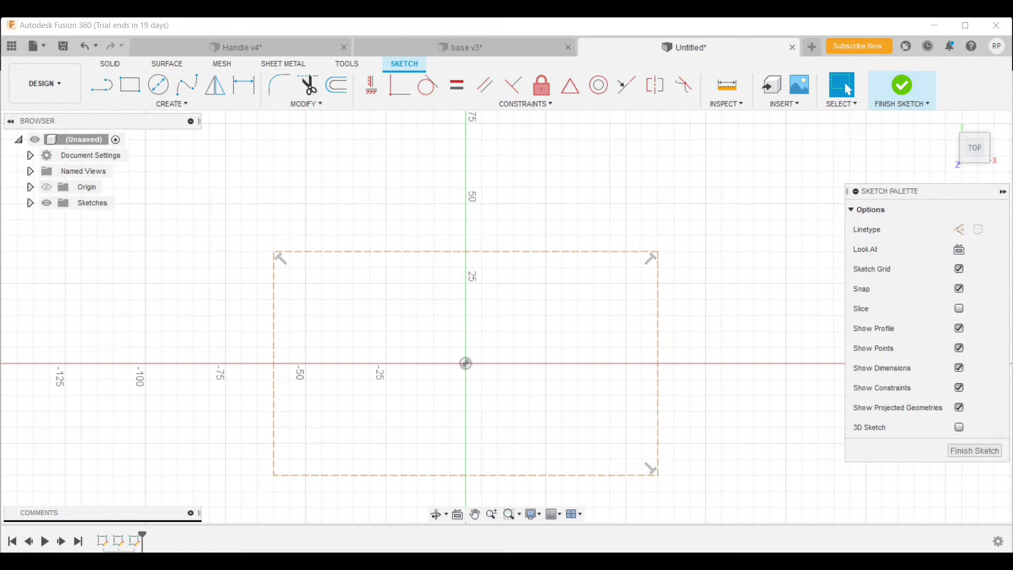
Draw the top three-point arc across the profile's upper edge.
key(r)
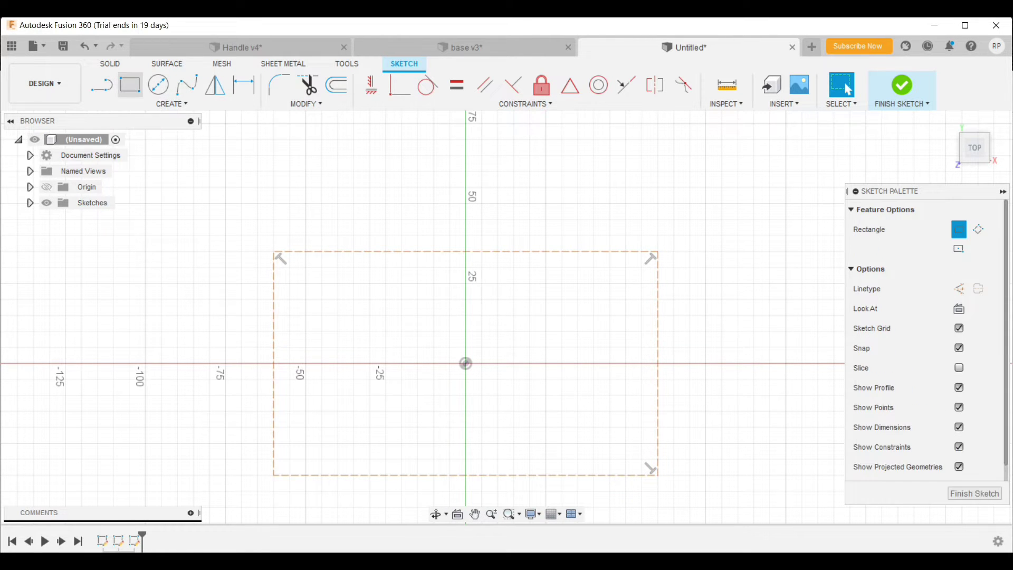
click(172, 103)
mouse_move(149, 162)
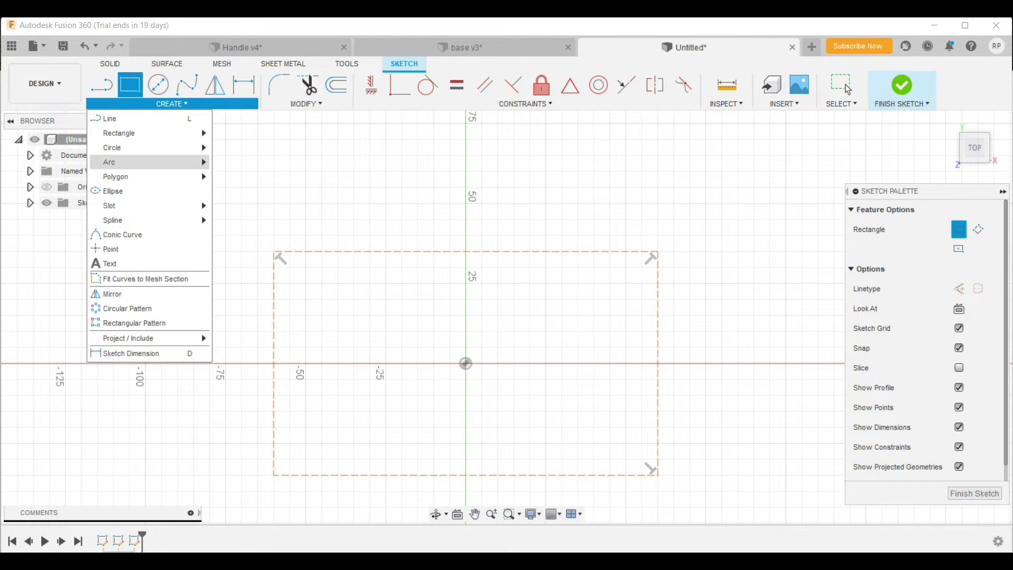
click(241, 161)
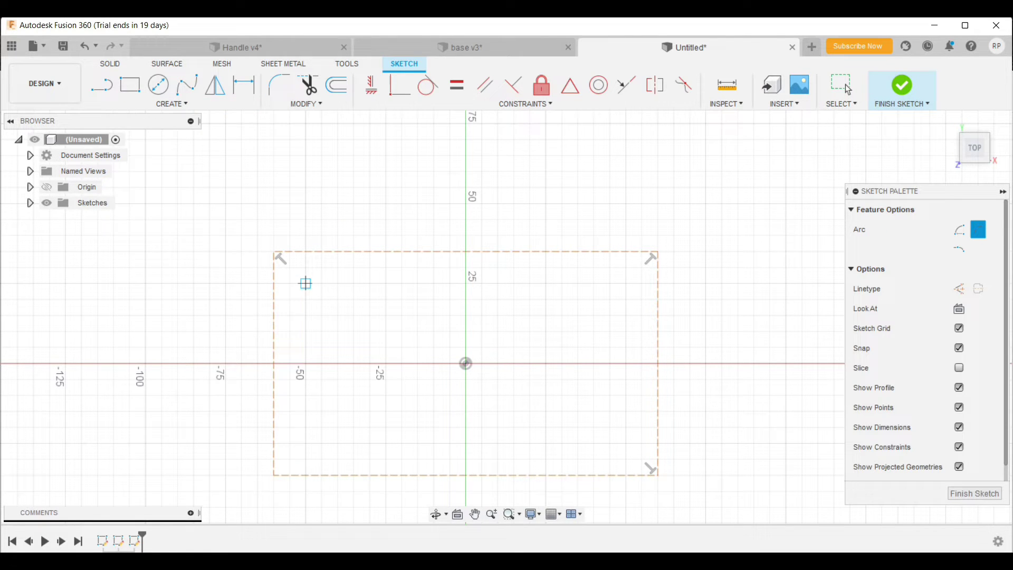
click(305, 283)
click(625, 283)
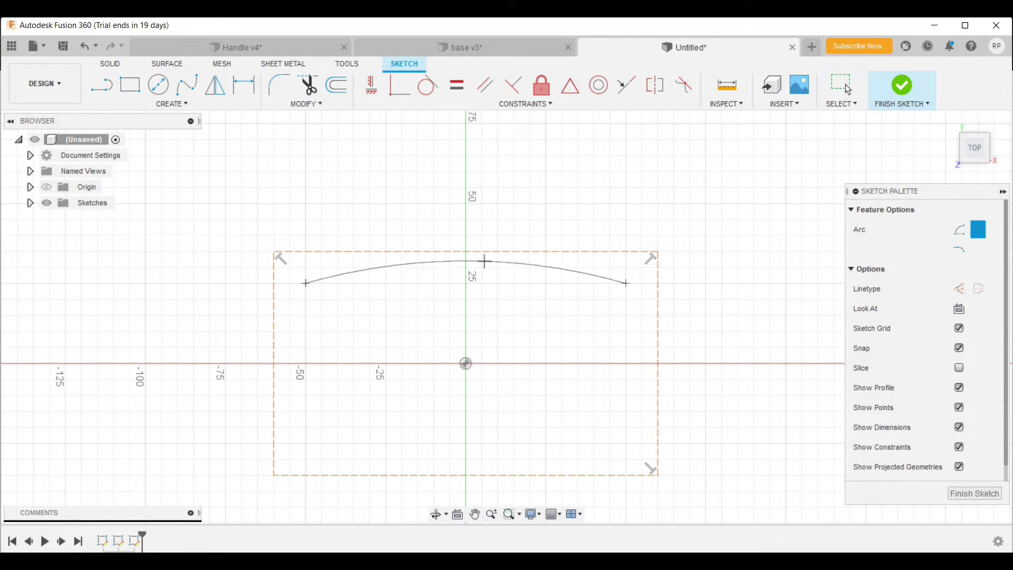
click(466, 253)
Draw the two slanted side lines from the arc ends to the bottom corners.
key(l)
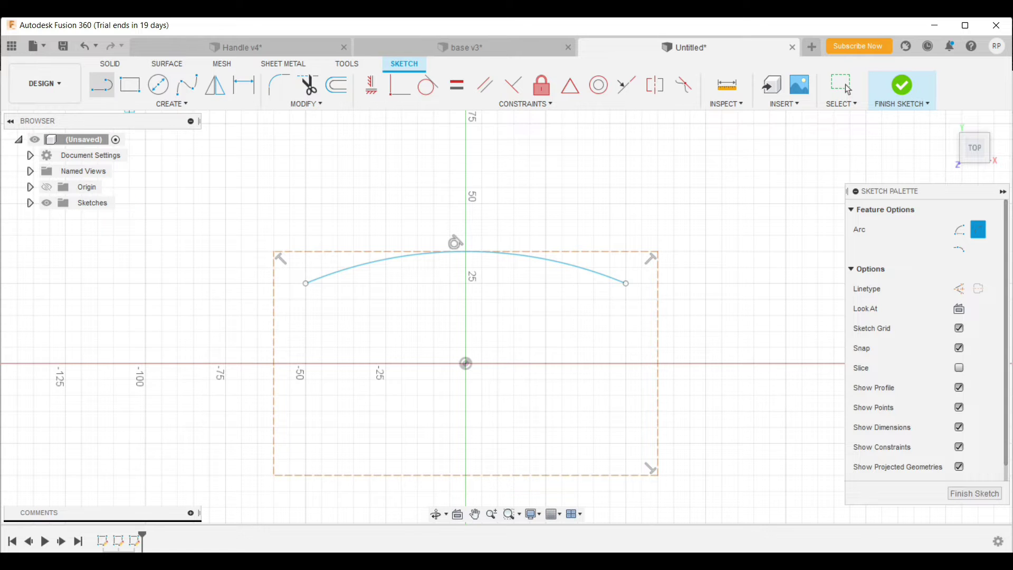
click(306, 283)
click(274, 475)
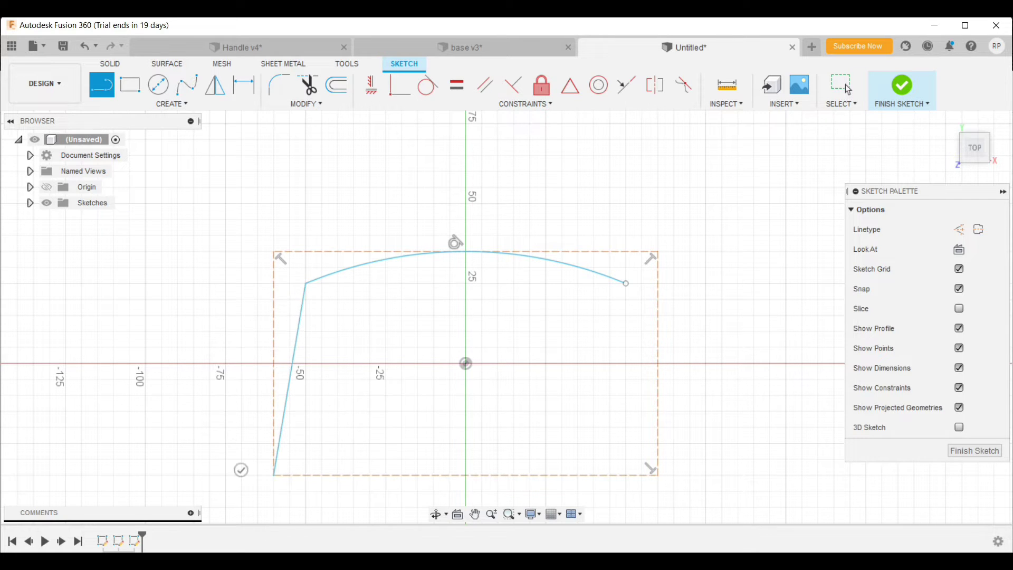
click(626, 283)
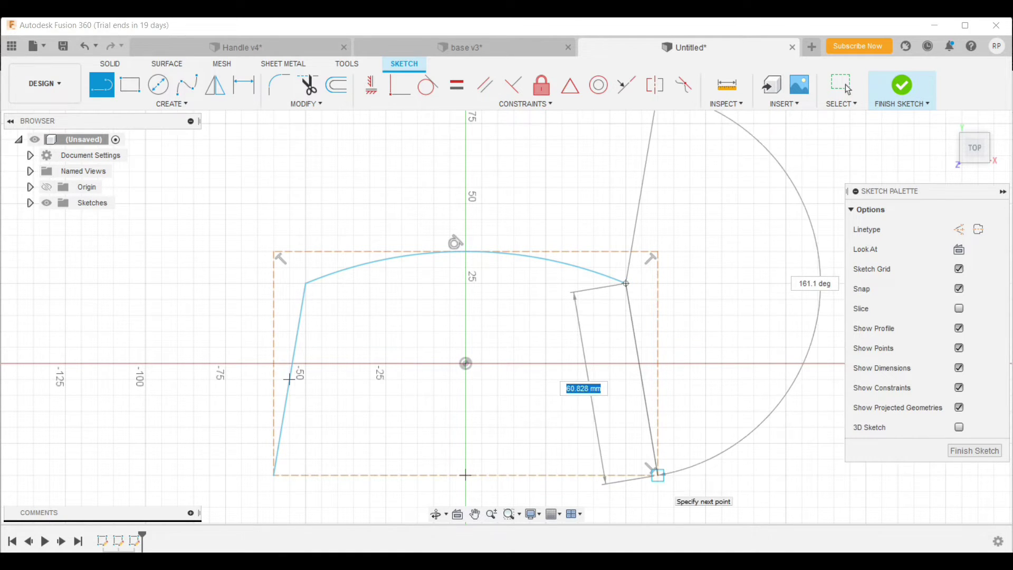
click(657, 475)
Close the profile with a bottom arc through the origin, then select it.
click(172, 104)
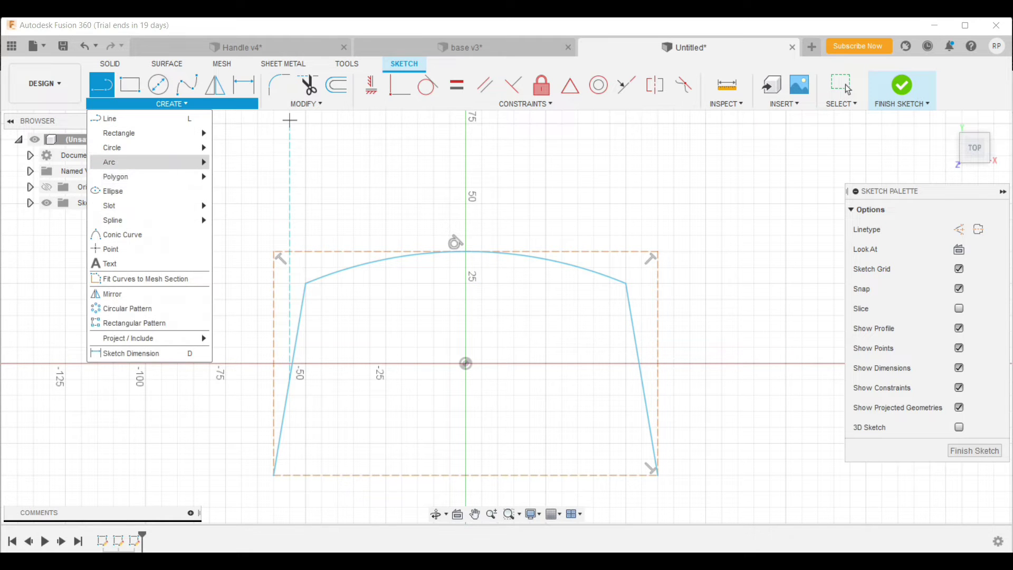
mouse_move(109, 161)
click(245, 162)
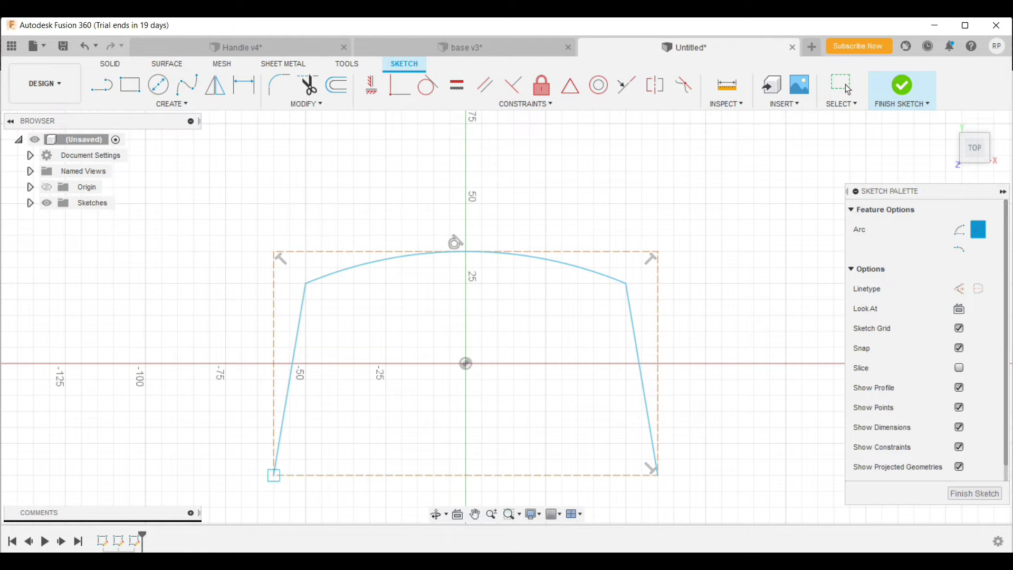
click(274, 475)
click(657, 476)
click(466, 363)
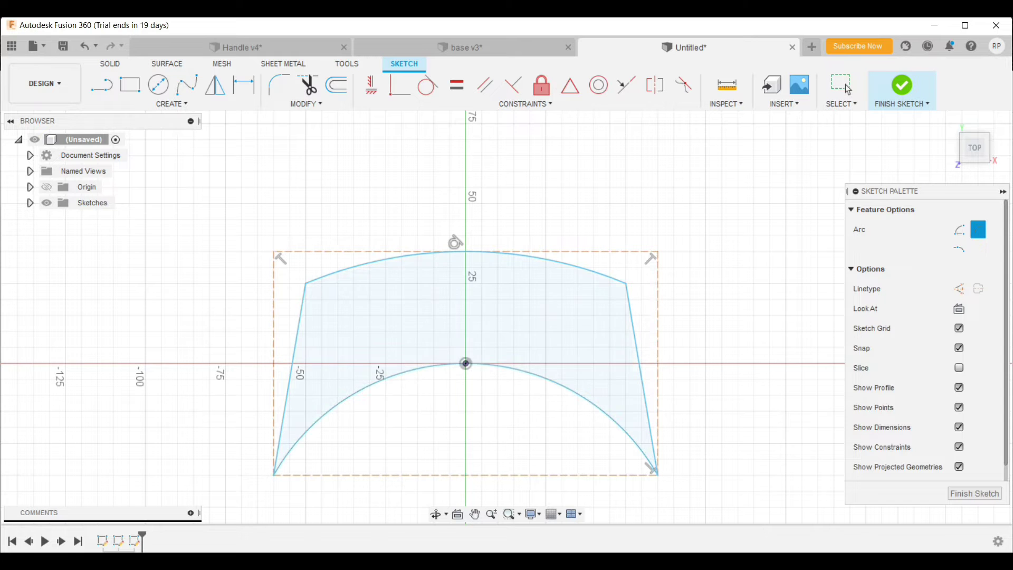
shift+middle_drag(722, 322, 719, 313)
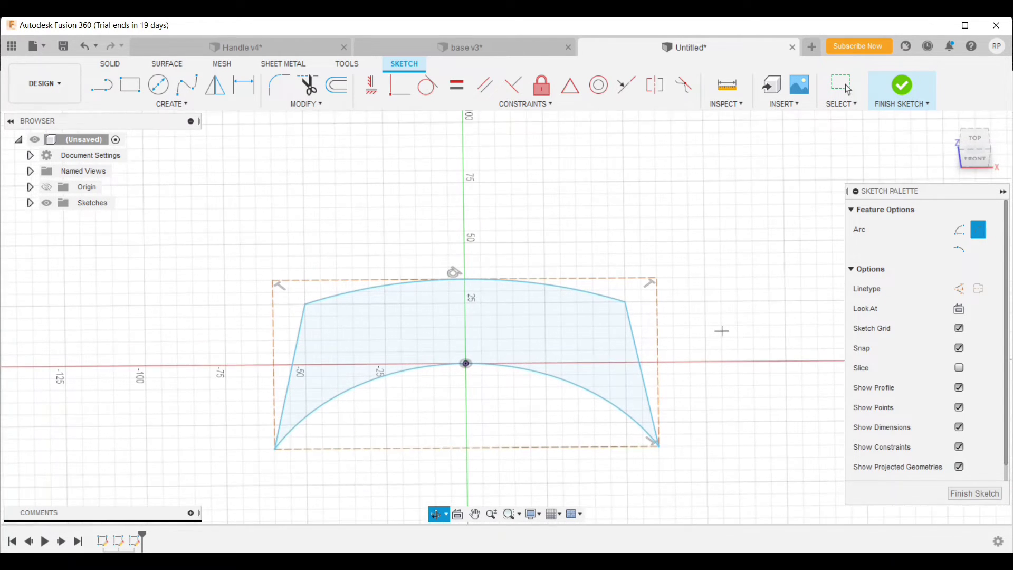
shift+middle_drag(718, 313, 516, 282)
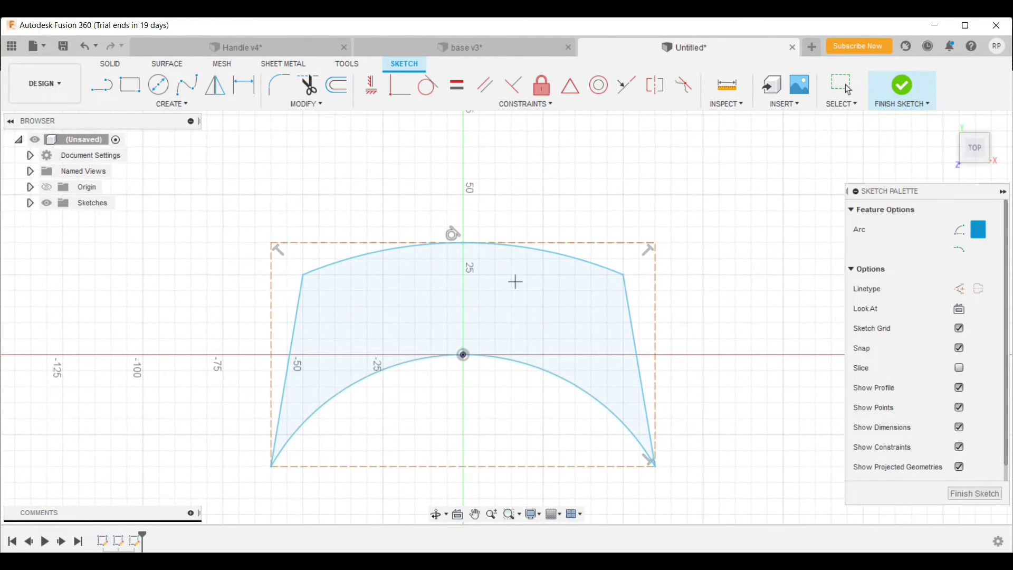
key(Escape)
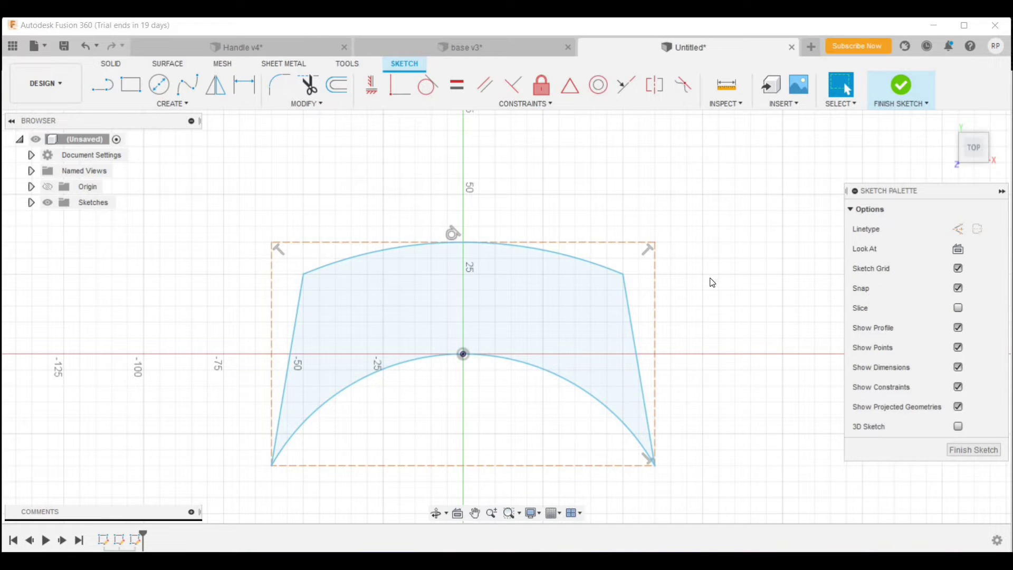
click(515, 285)
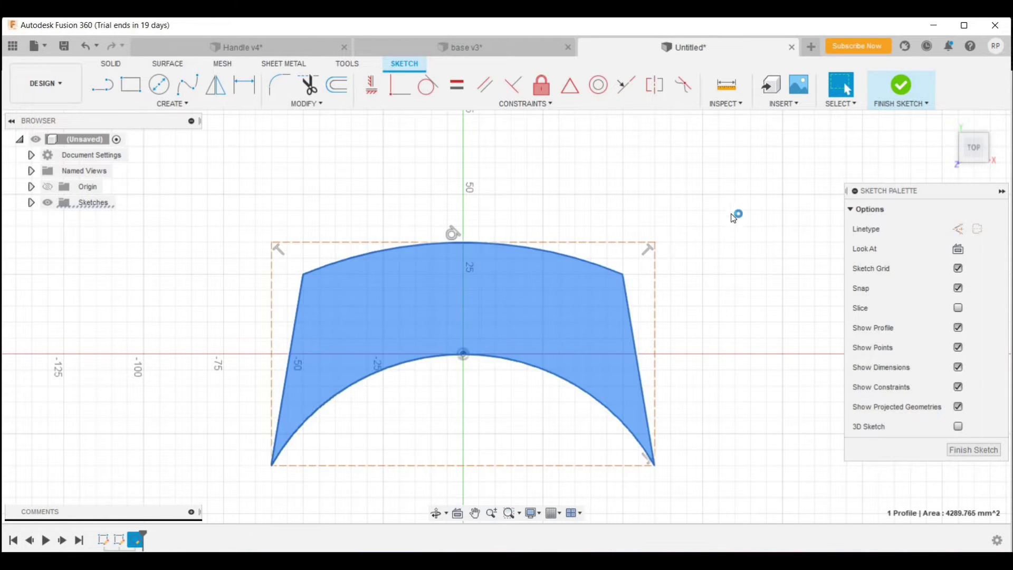
Extrude the fan-shaped profile 40 mm into a solid body.
key(e)
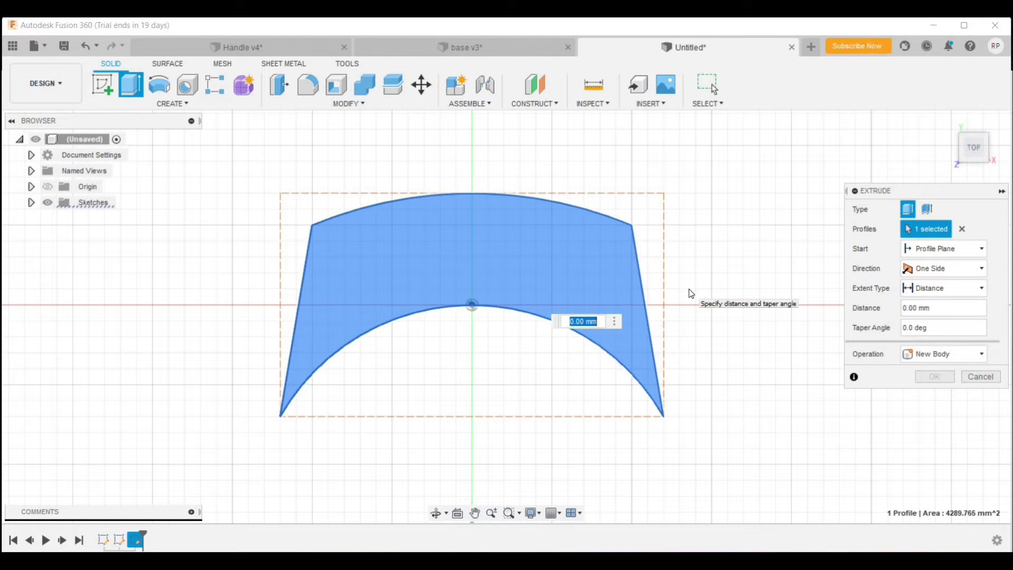
text(0)
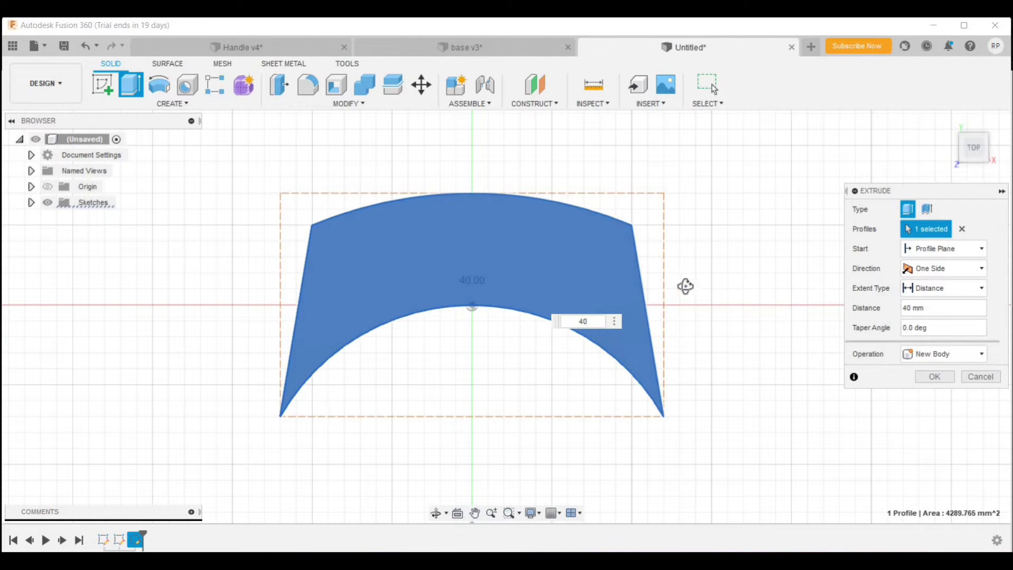
mouse_move(685, 285)
shift+middle_down()
mouse_move(625, 200)
mouse_move(608, 196)
shift+middle_up()
key(Return)
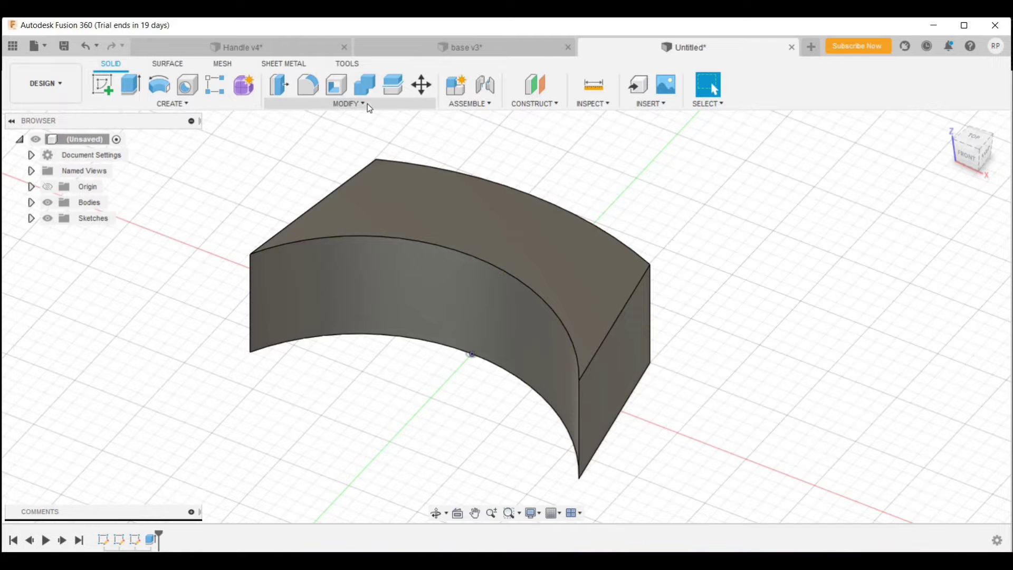
Apply a 1 mm fillet to the body's top edges.
click(368, 104)
click(301, 134)
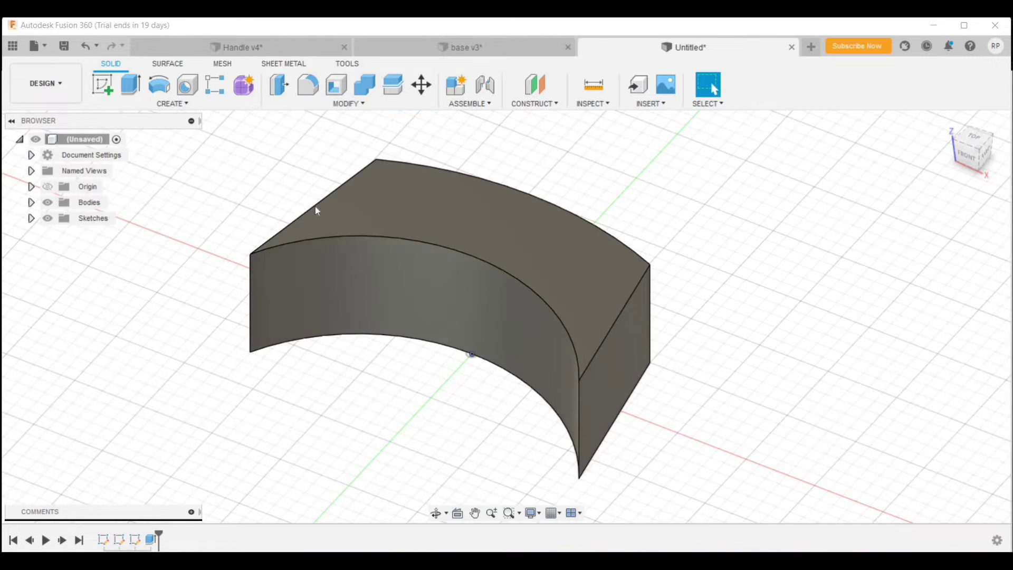
click(376, 240)
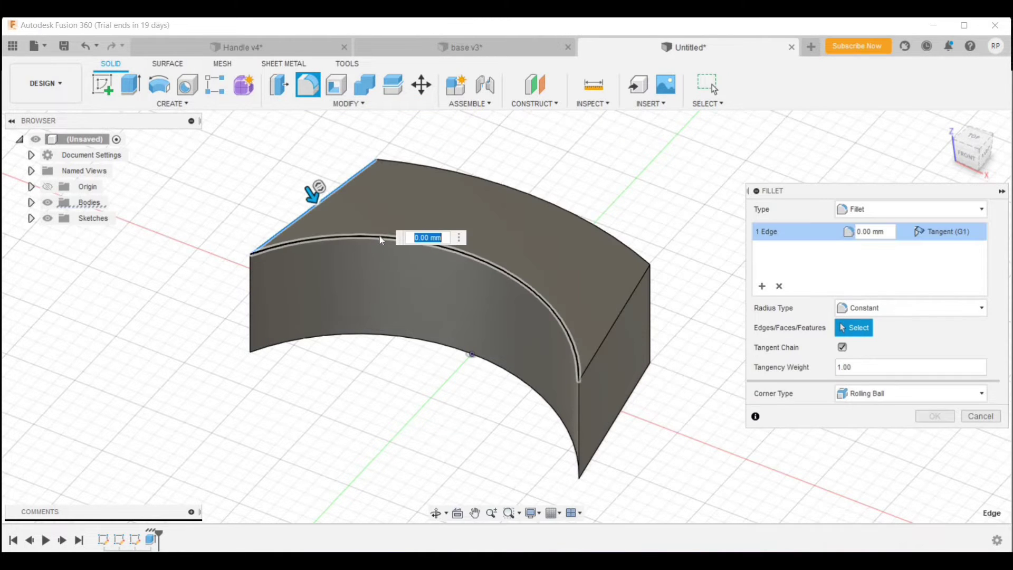
click(438, 169)
click(634, 297)
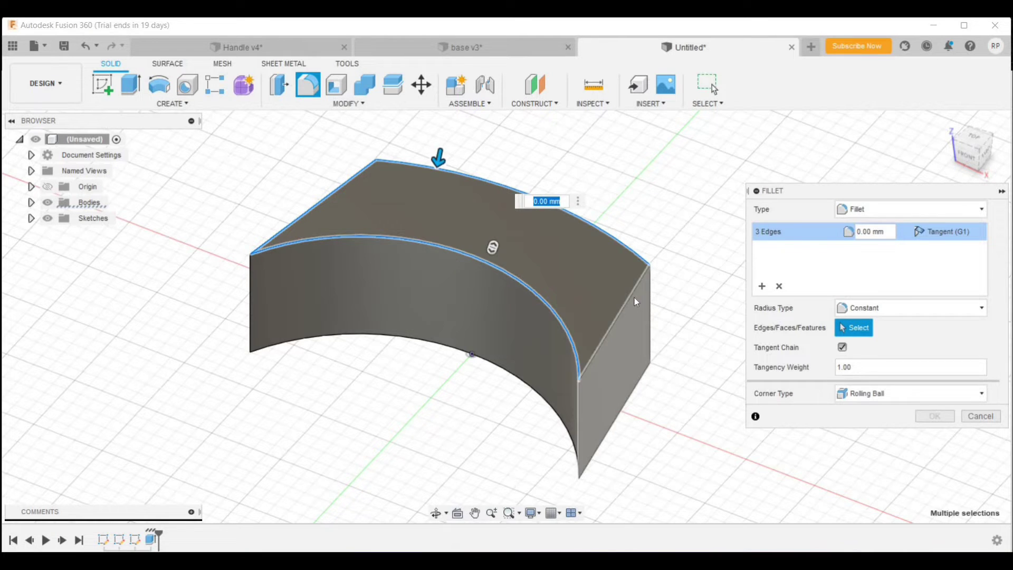
shift+middle_drag(634, 298, 630, 299)
text(1)
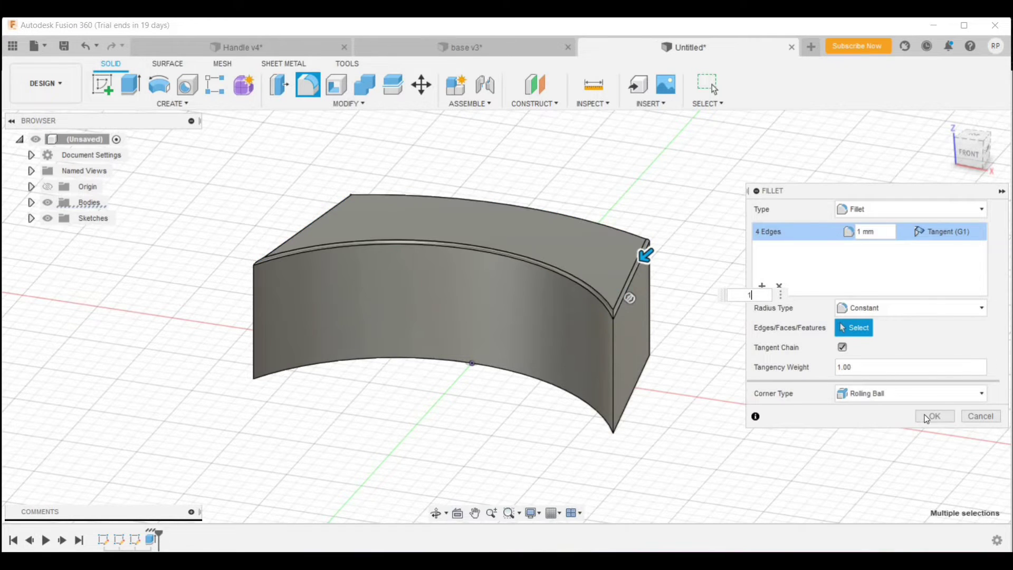
key(Return)
shift+middle_drag(688, 322, 470, 47)
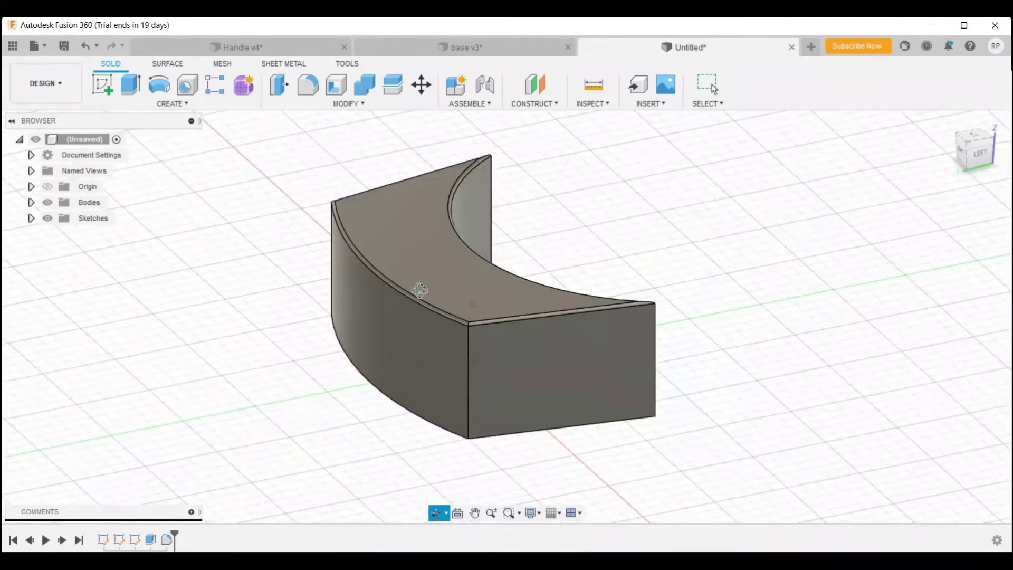
Check the base v3 reference design, then return to the untitled design.
click(469, 47)
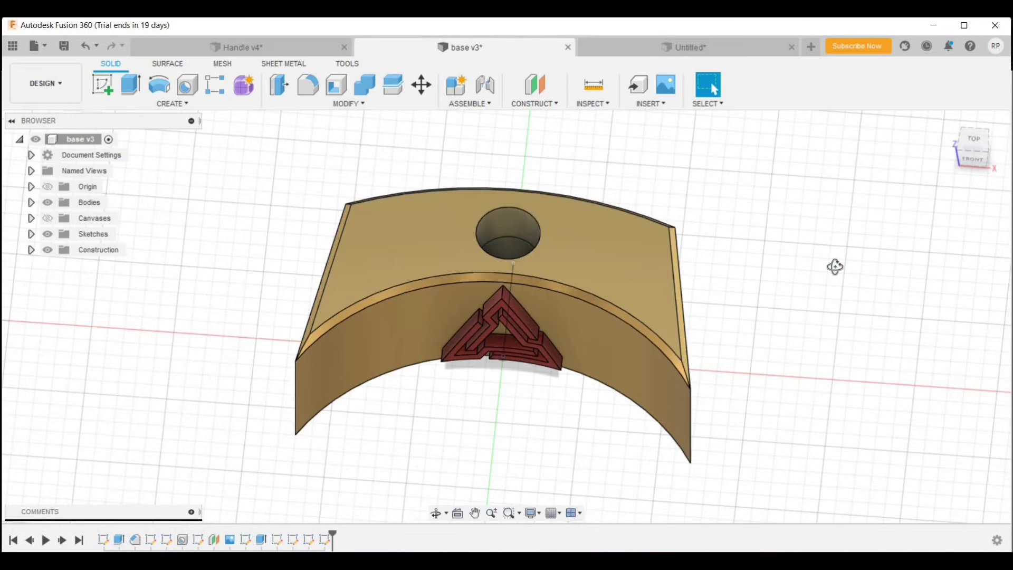
click(728, 48)
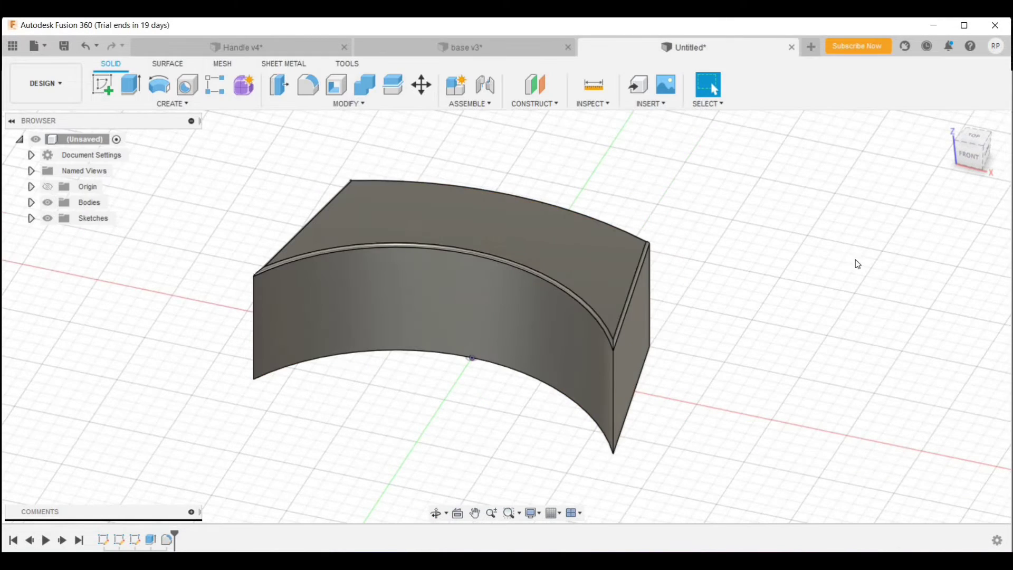
shift+middle_drag(839, 253, 792, 261)
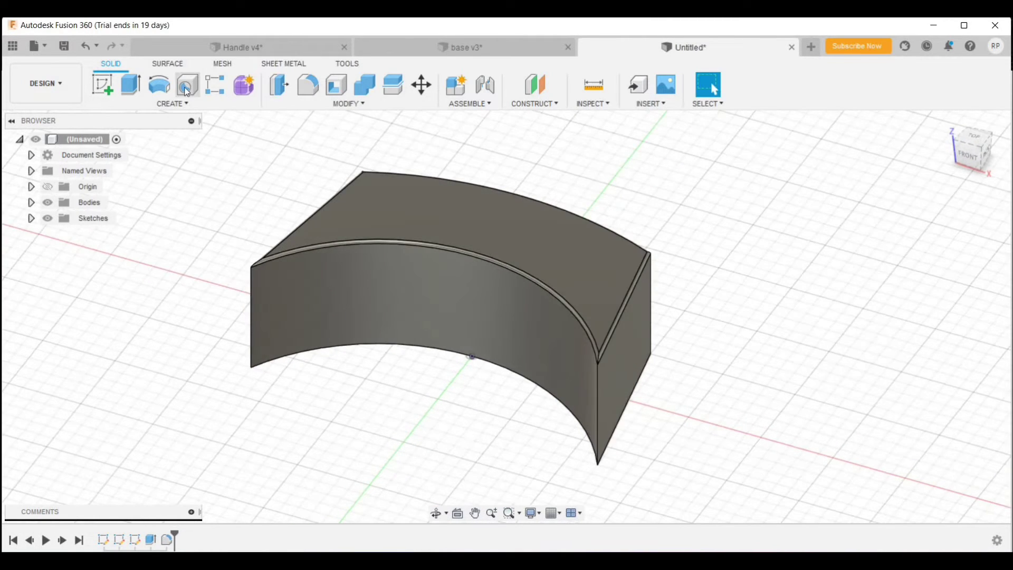
Cut a hole in the top face, positioned toward the middle from Top view.
click(186, 86)
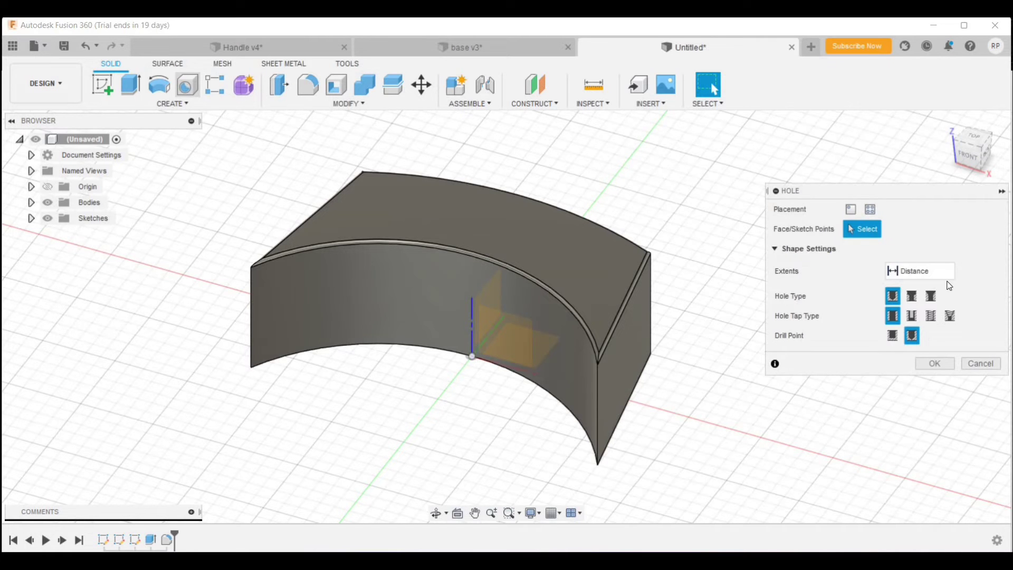
click(977, 140)
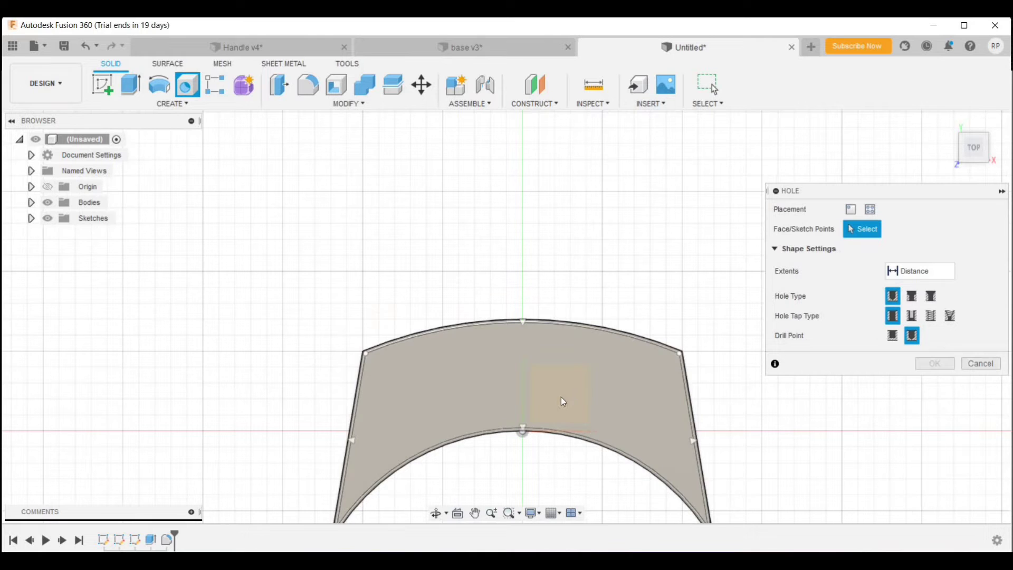
click(561, 395)
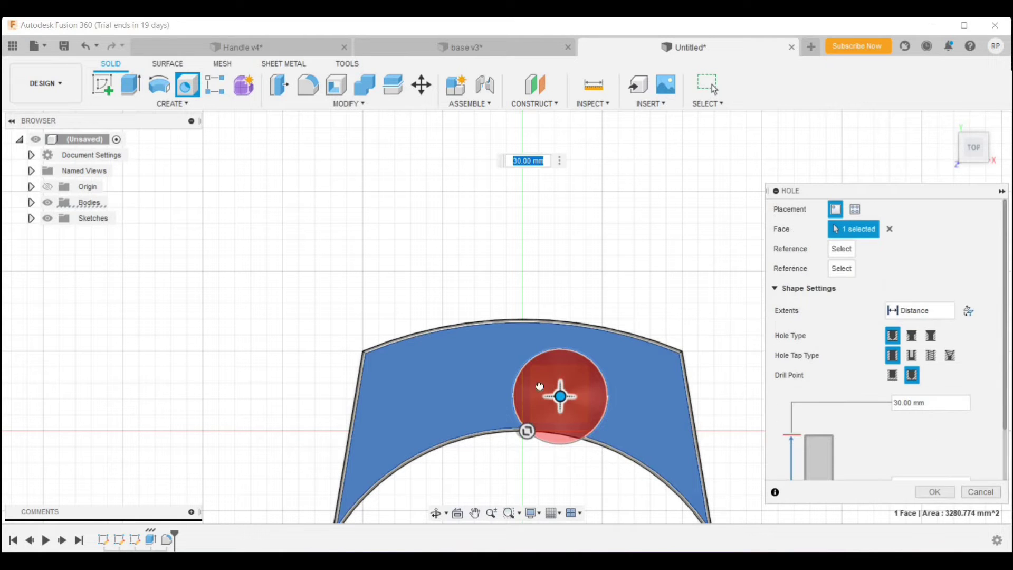
drag(561, 396, 520, 377)
click(653, 435)
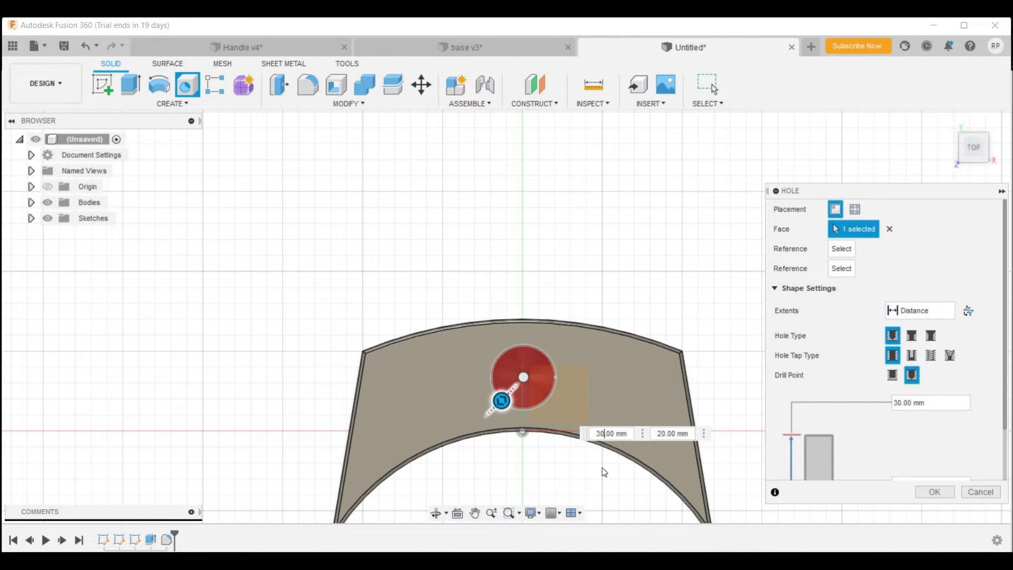
text(25)
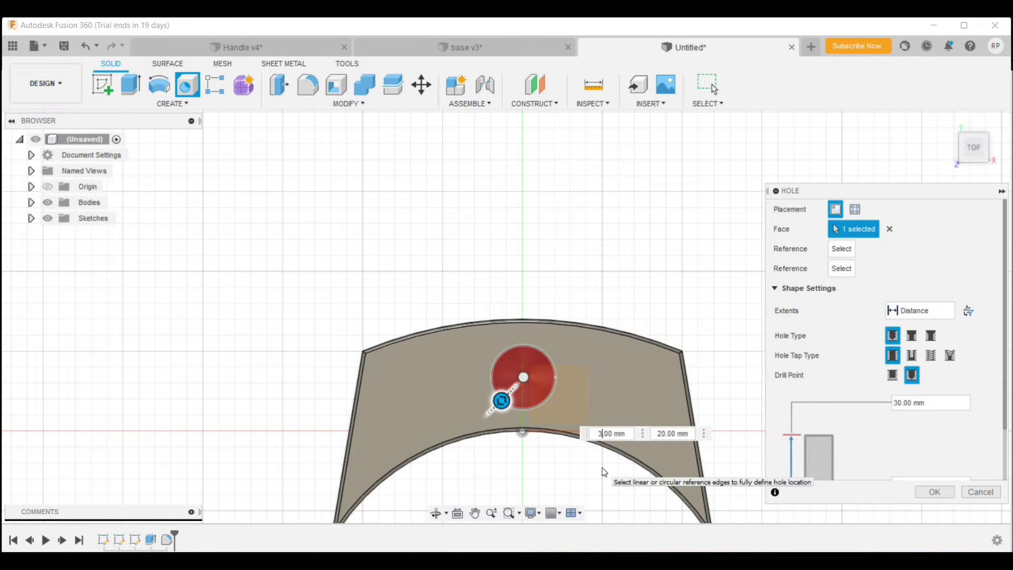
key(Return)
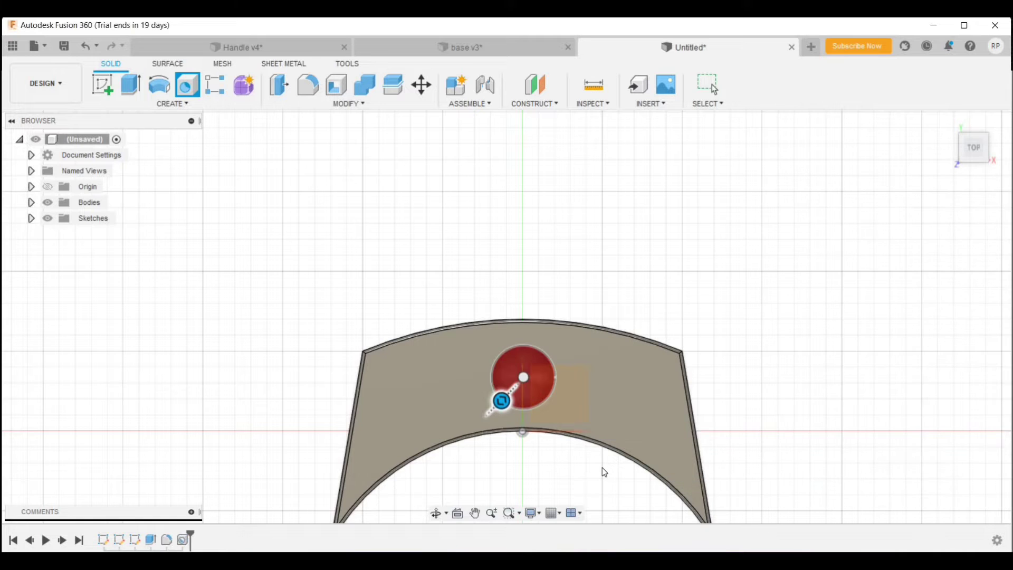
Switch to the base v3 design and orbit it to a front view.
mouse_move(602, 468)
shift+middle_down()
mouse_move(688, 235)
mouse_move(713, 260)
mouse_move(706, 288)
mouse_move(719, 289)
mouse_move(702, 235)
mouse_move(707, 182)
shift+middle_up()
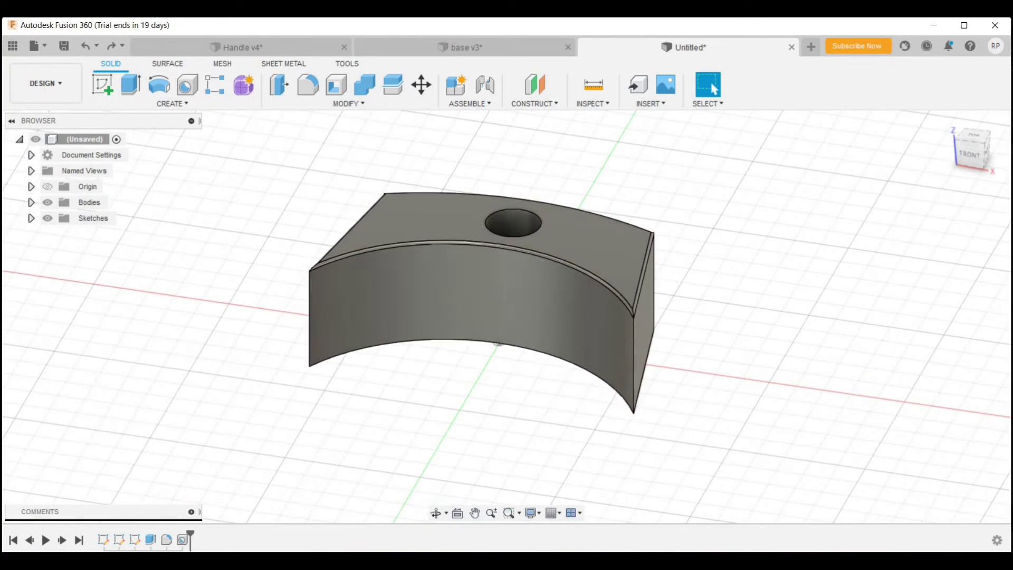
click(490, 42)
mouse_move(866, 310)
shift+middle_down()
mouse_move(894, 328)
mouse_move(834, 339)
mouse_move(839, 317)
shift+middle_up()
In the untitled design, offset a construction plane from the XZ plane to the base's front.
click(682, 48)
click(537, 103)
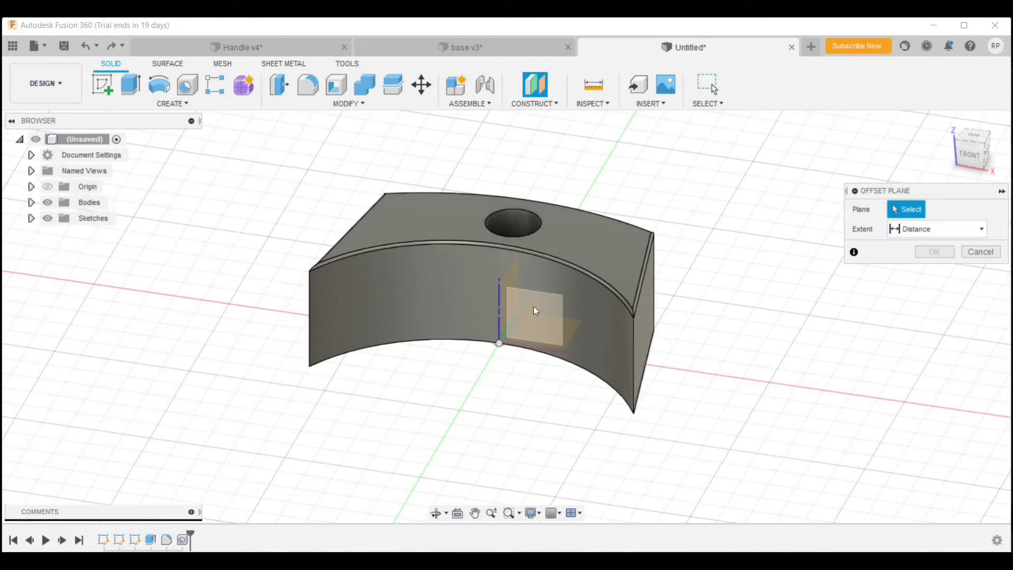
click(524, 311)
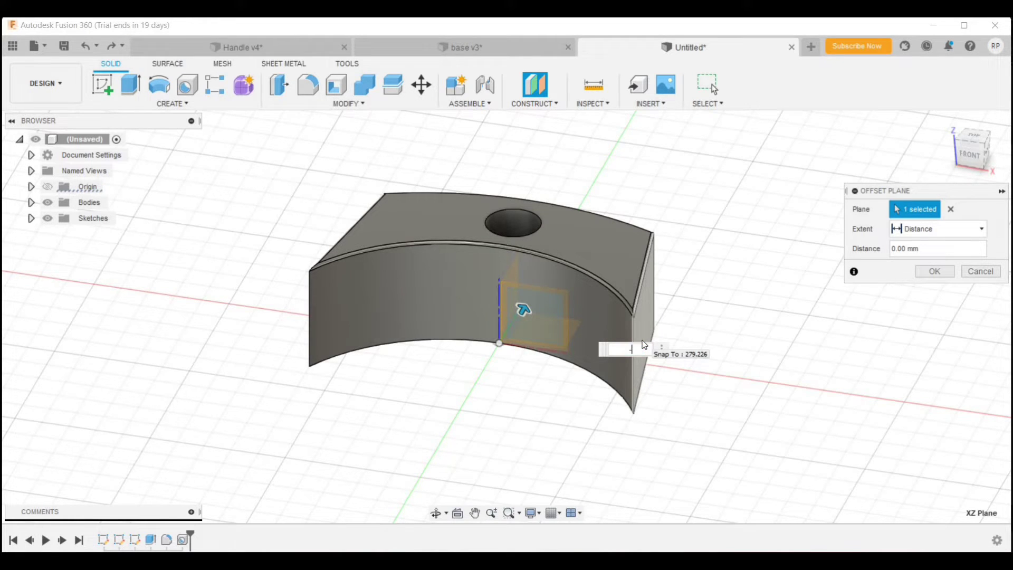
text(-20)
key(Return)
shift+middle_drag(642, 345, 774, 285)
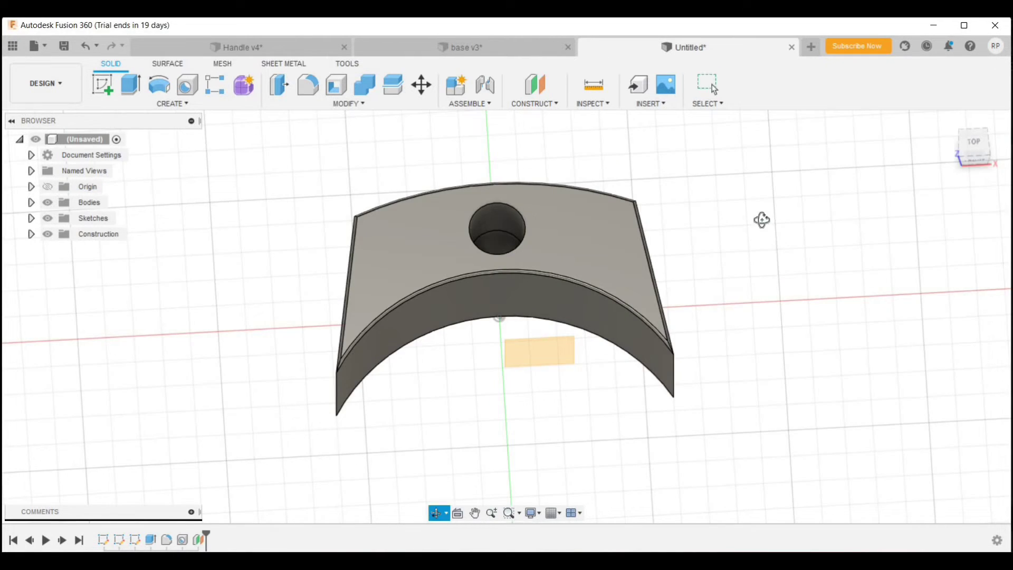
mouse_move(763, 219)
shift+middle_down()
mouse_move(783, 210)
mouse_move(512, 334)
shift+middle_up()
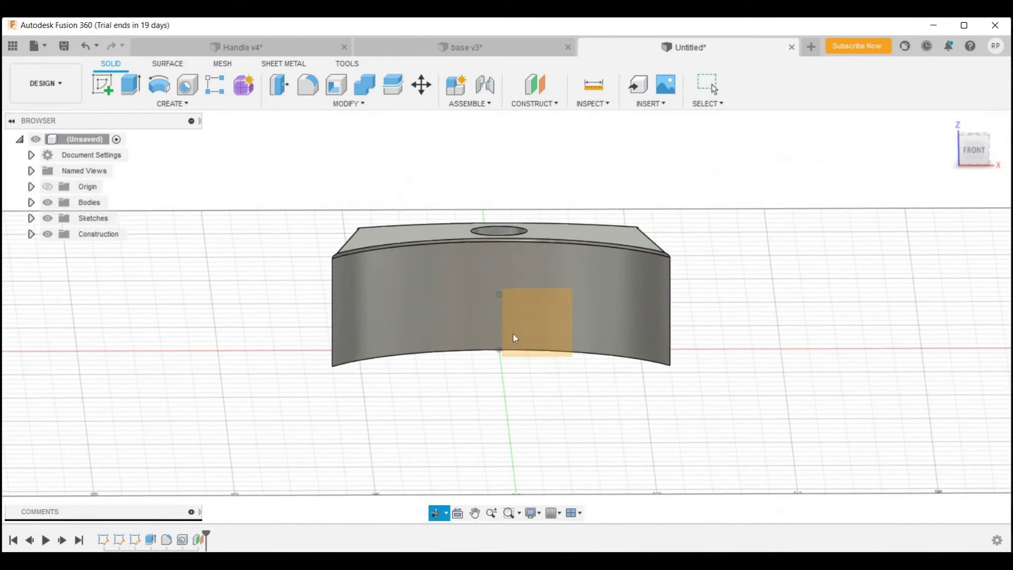
Insert the triangle logo image from the computer as a canvas on the offset plane.
click(654, 104)
click(661, 201)
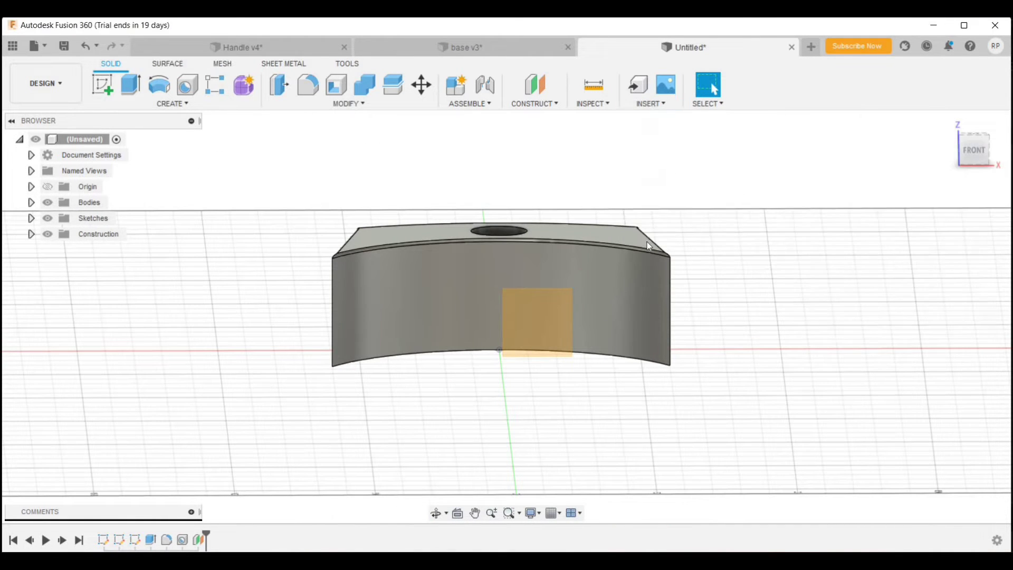
click(339, 417)
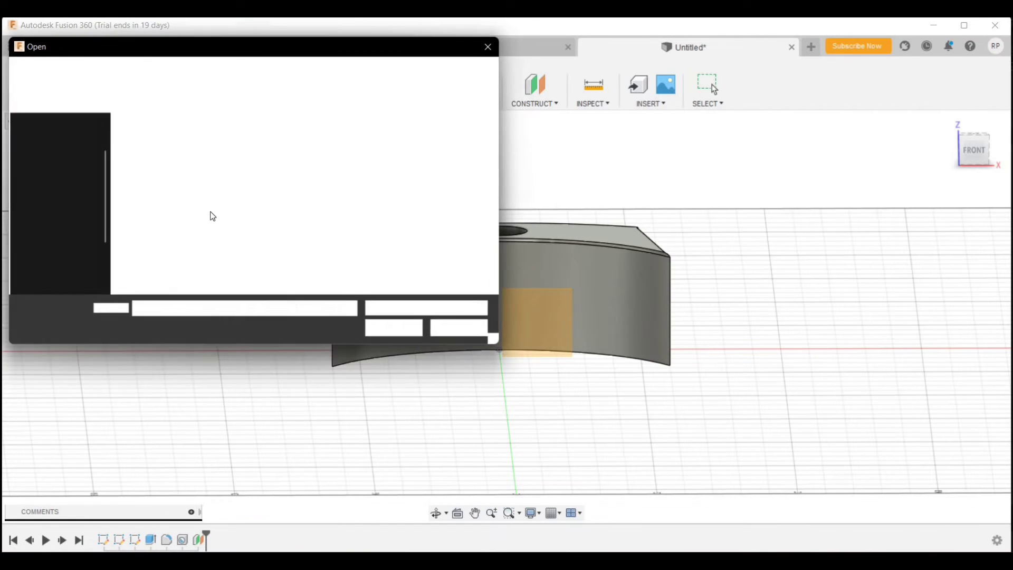
click(391, 329)
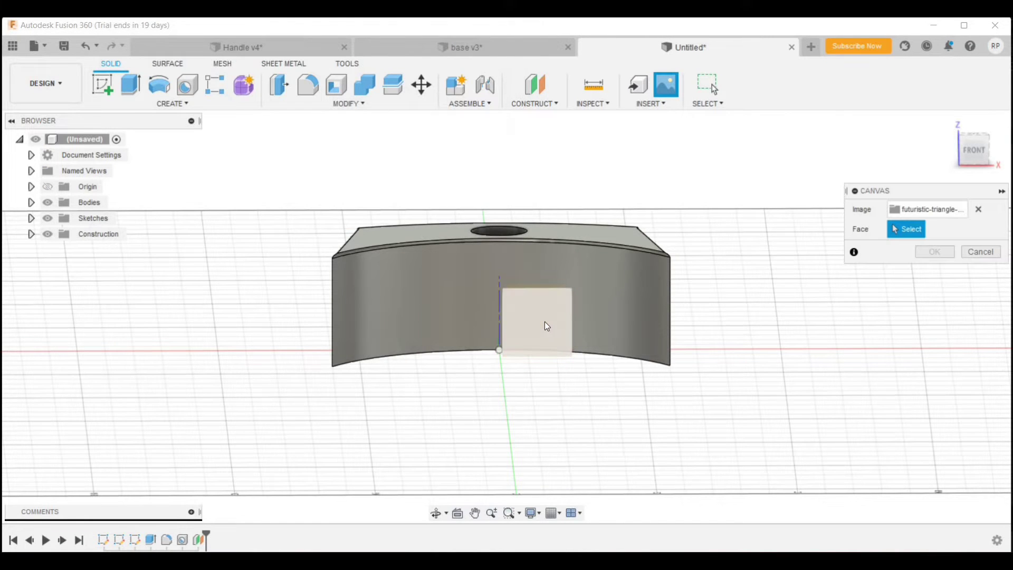
shift+middle_drag(552, 469, 549, 381)
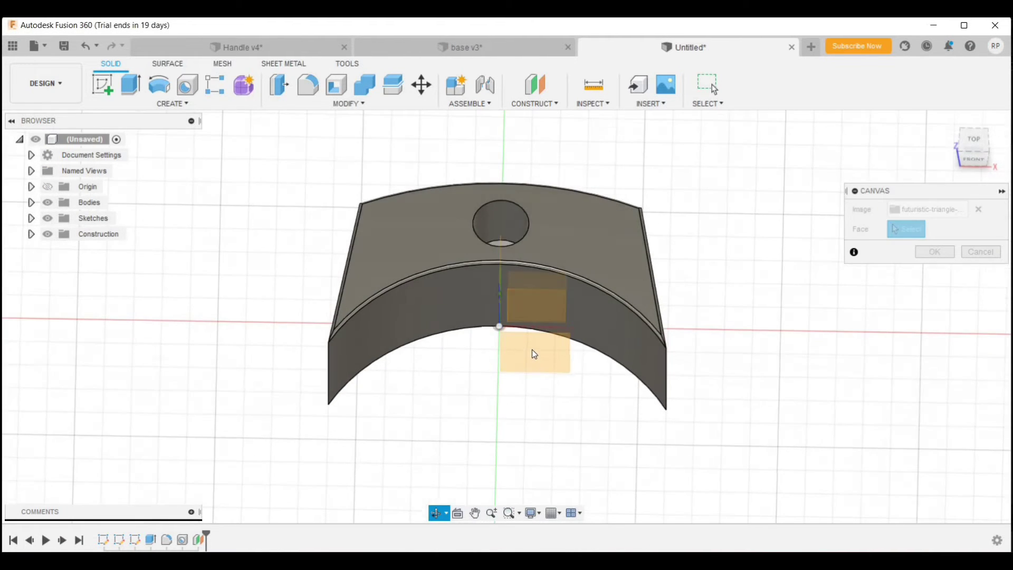
scroll(530, 356, up, 2)
click(525, 347)
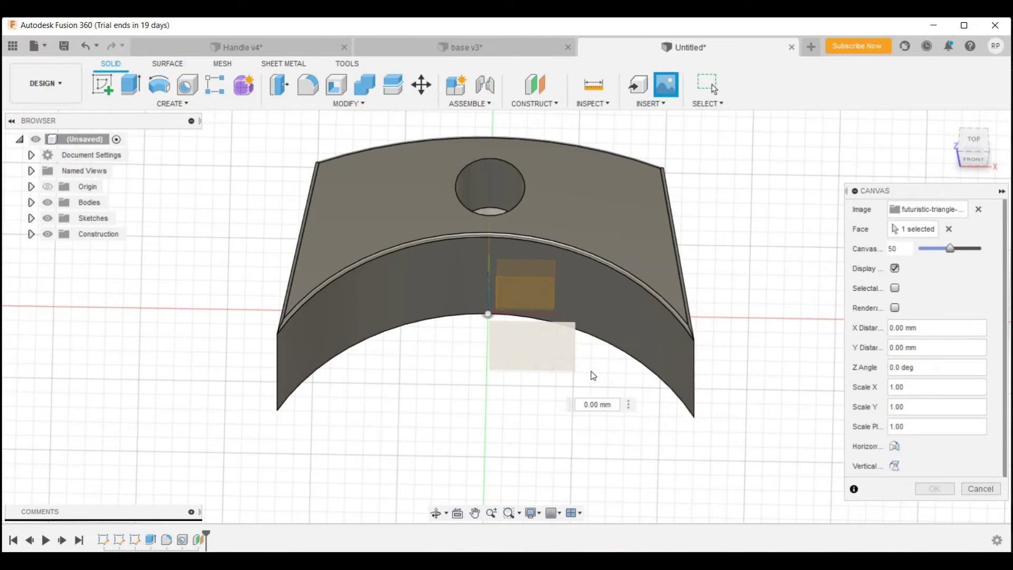
In front view, move the logo up and enlarge it over the base front.
middle_drag(749, 303, 744, 254)
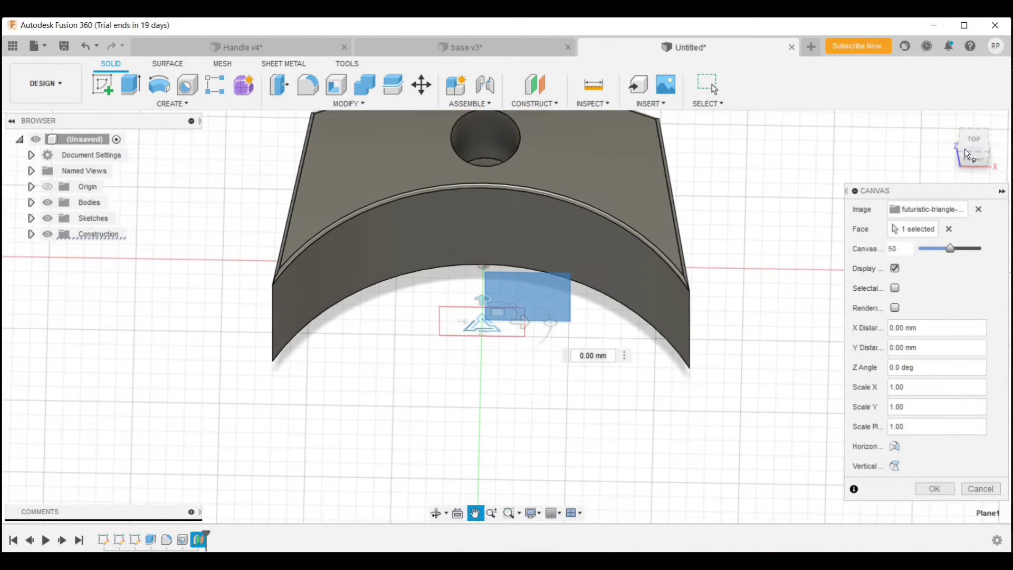
click(972, 158)
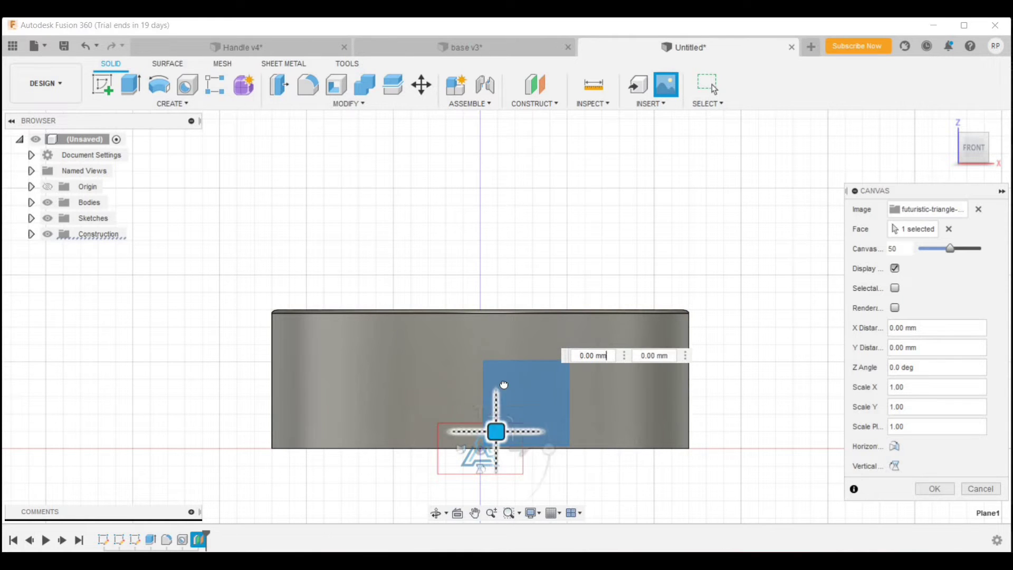
drag(497, 434, 497, 357)
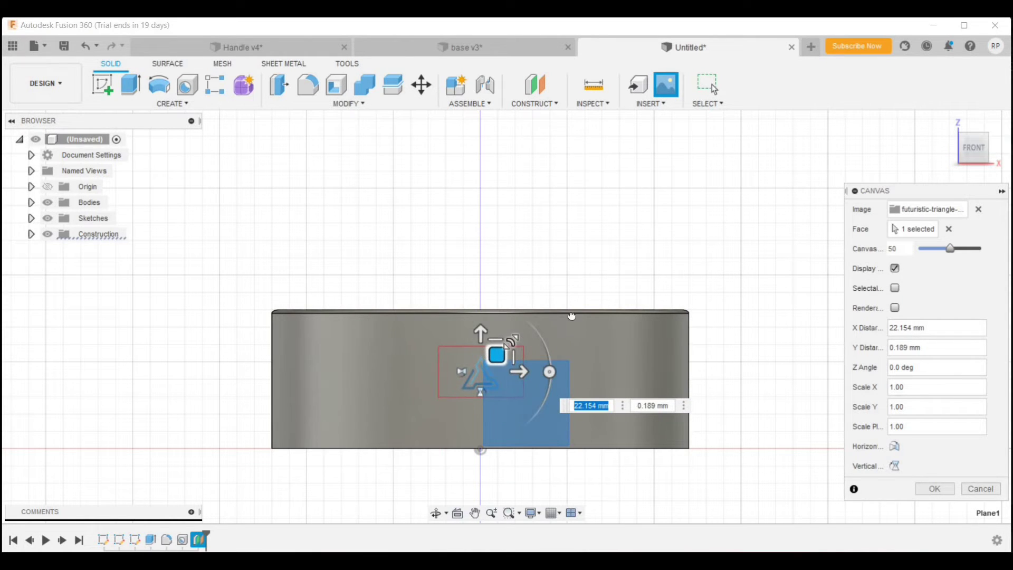
drag(597, 300, 584, 306)
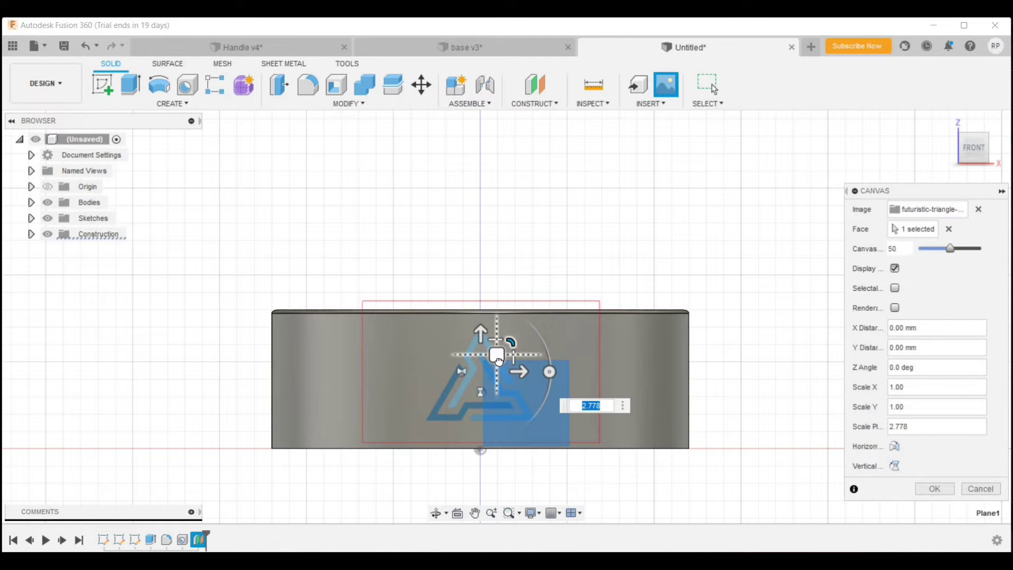
key(Return)
scroll(755, 424, up, 2)
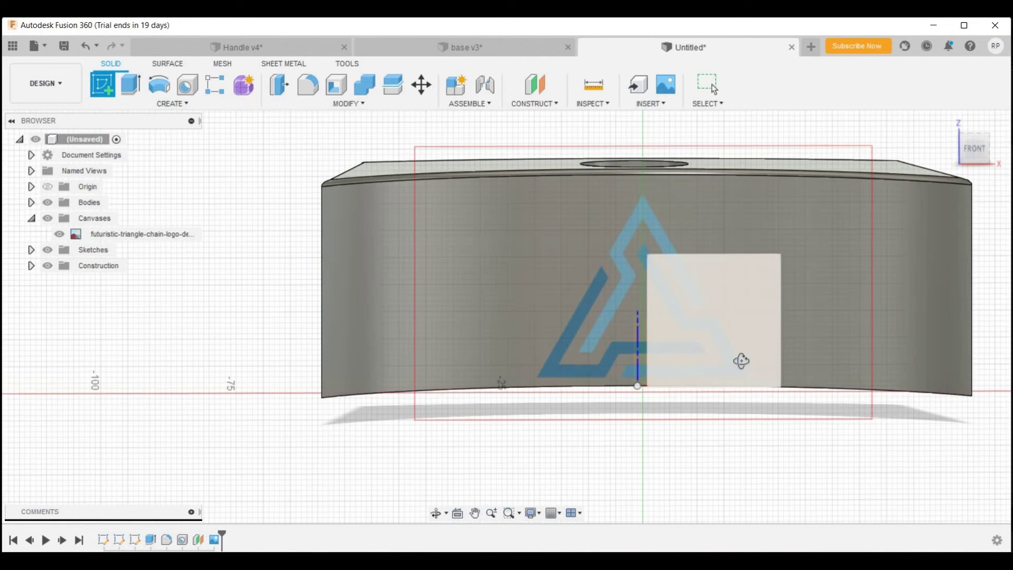
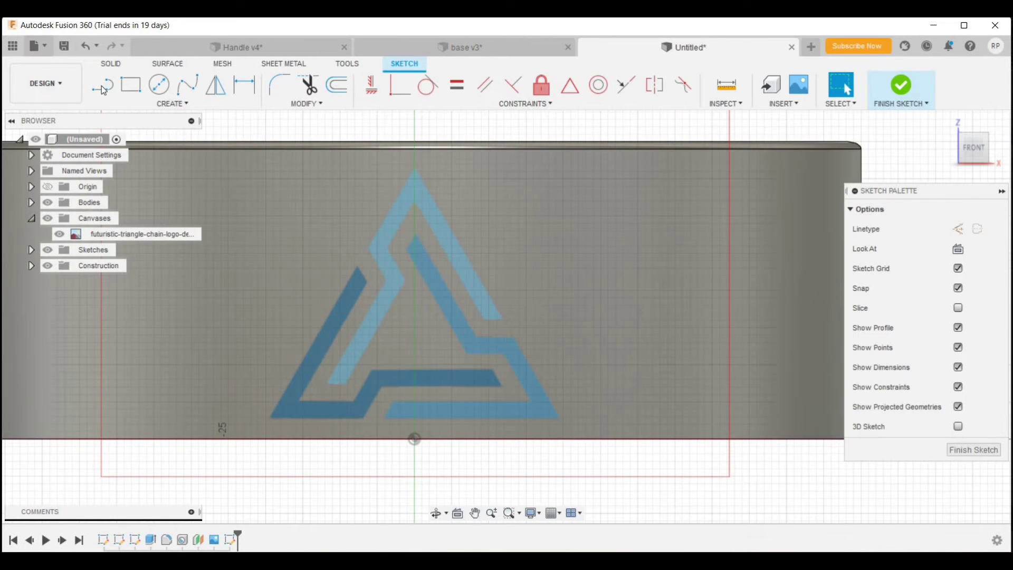
Trace the triangle logo outline with a closed chain of lines from the apex and back.
key(l)
scroll(401, 174, up, 1)
scroll(398, 174, up, 1)
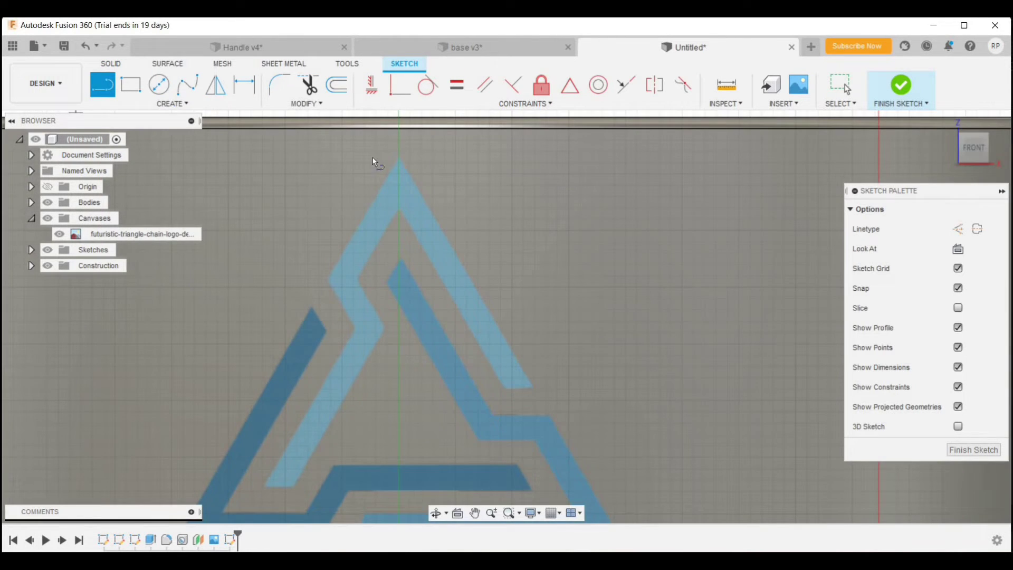
scroll(413, 158, up, 1)
click(401, 157)
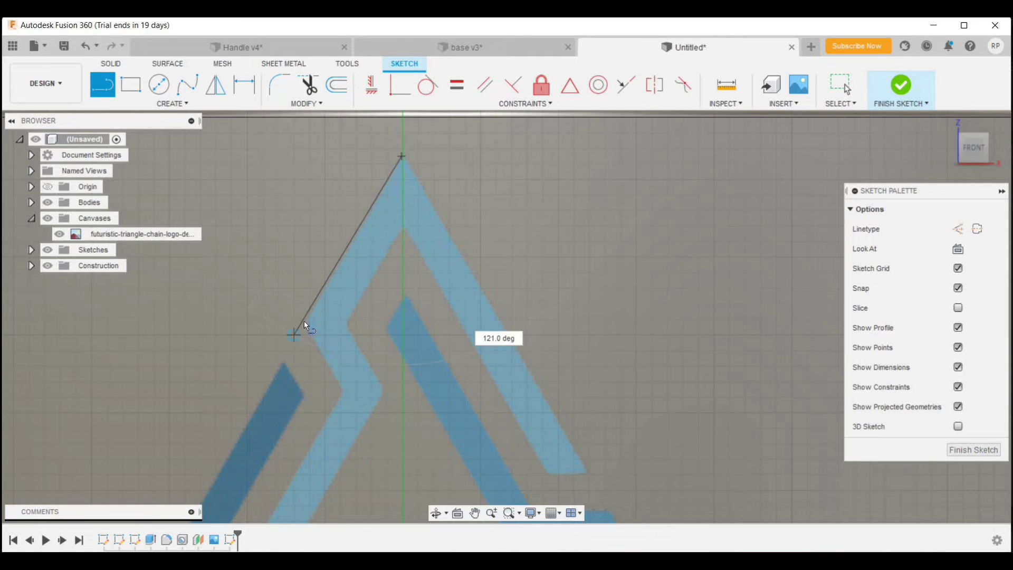
click(303, 323)
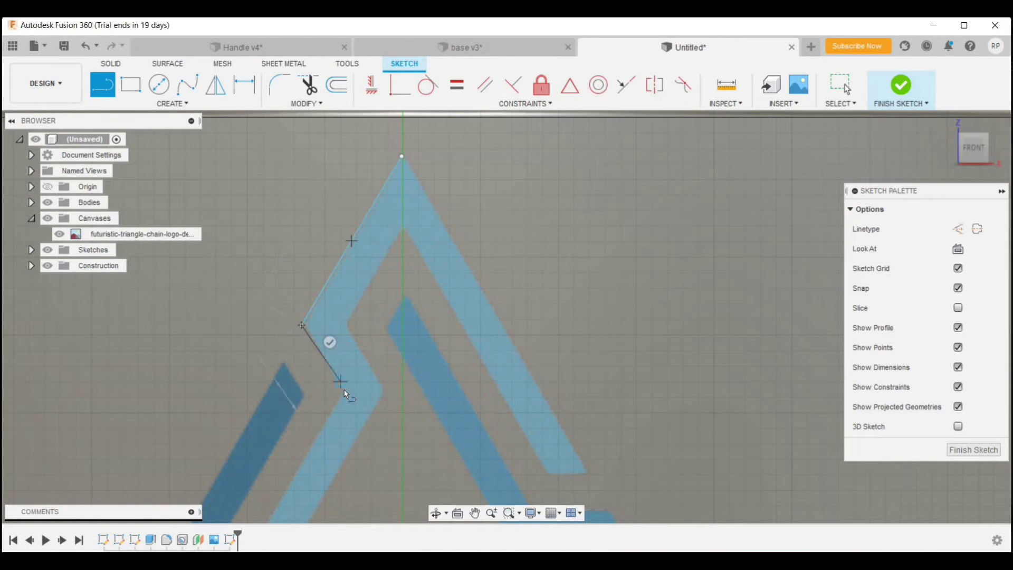
click(344, 388)
scroll(349, 317, down, 2)
scroll(289, 434, up, 2)
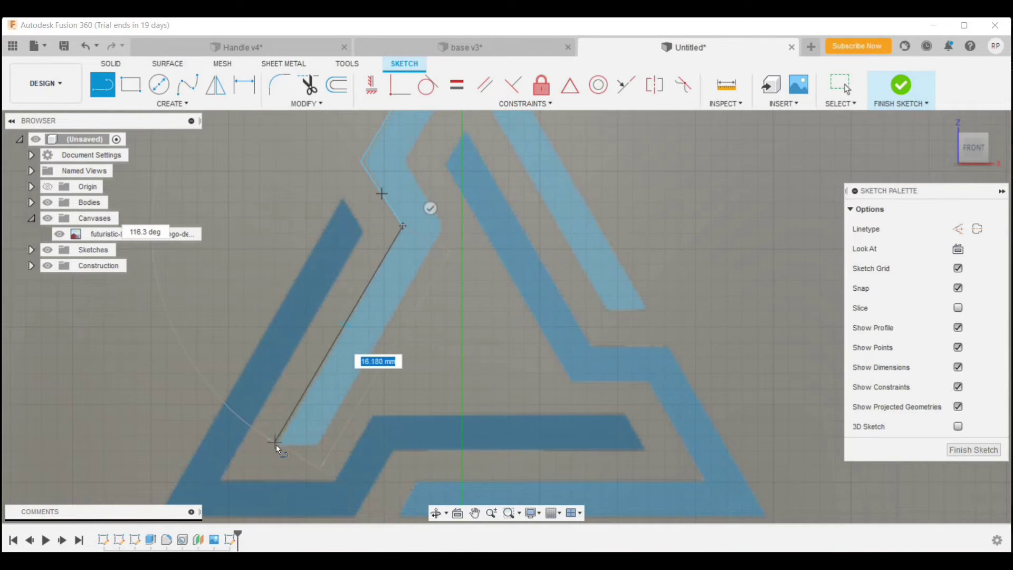
click(277, 444)
click(584, 429)
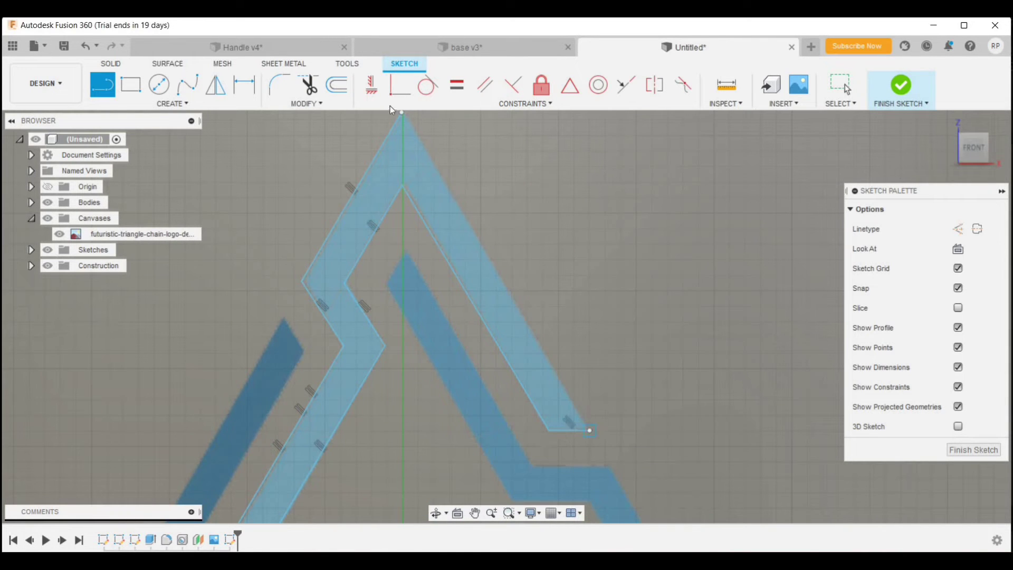
click(402, 112)
key(Escape)
key(F6)
shift+middle_drag(692, 426, 475, 302)
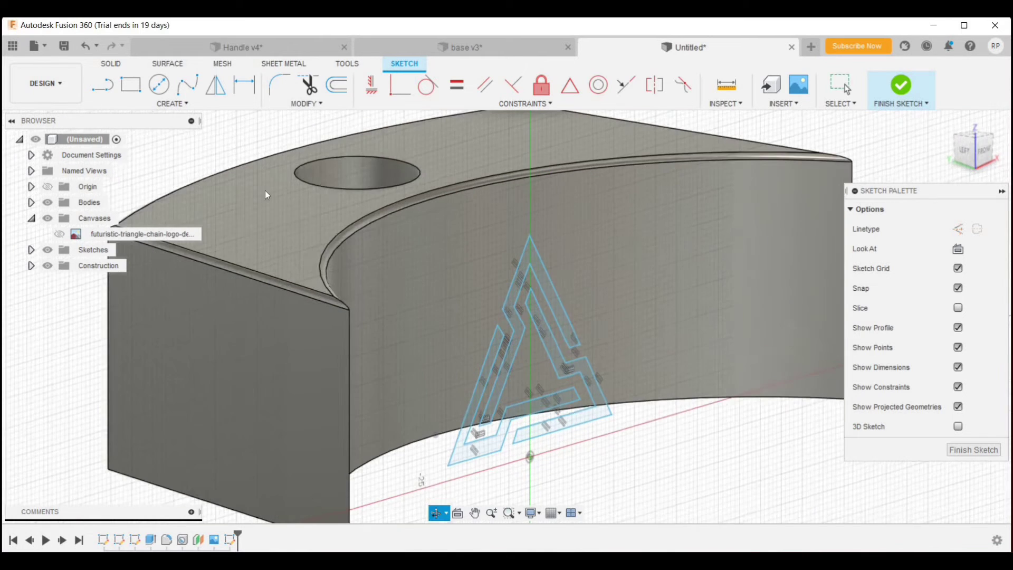
click(517, 271)
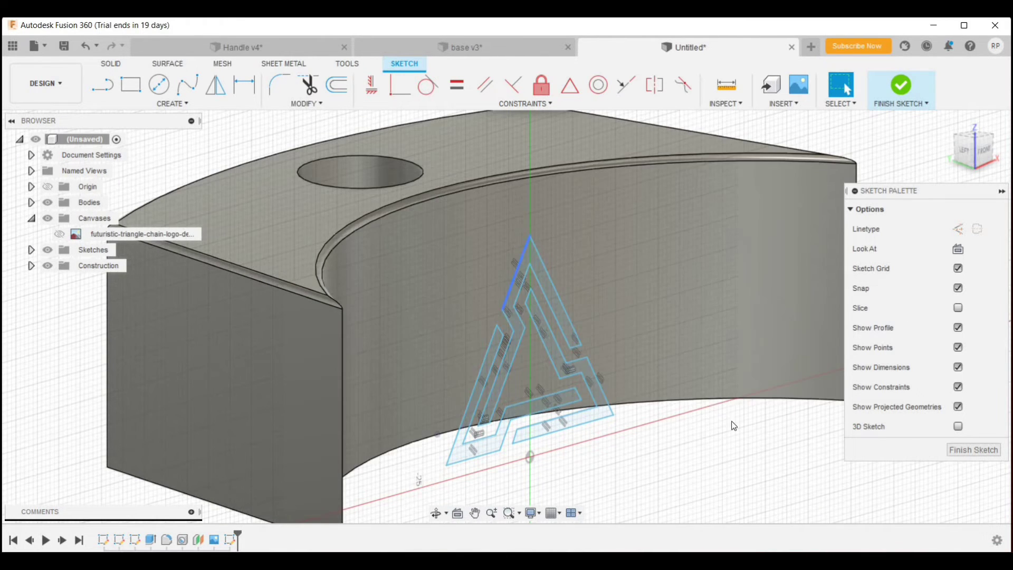
Extrude the two logo profiles -4 mm, starting from the curved front face.
key(e)
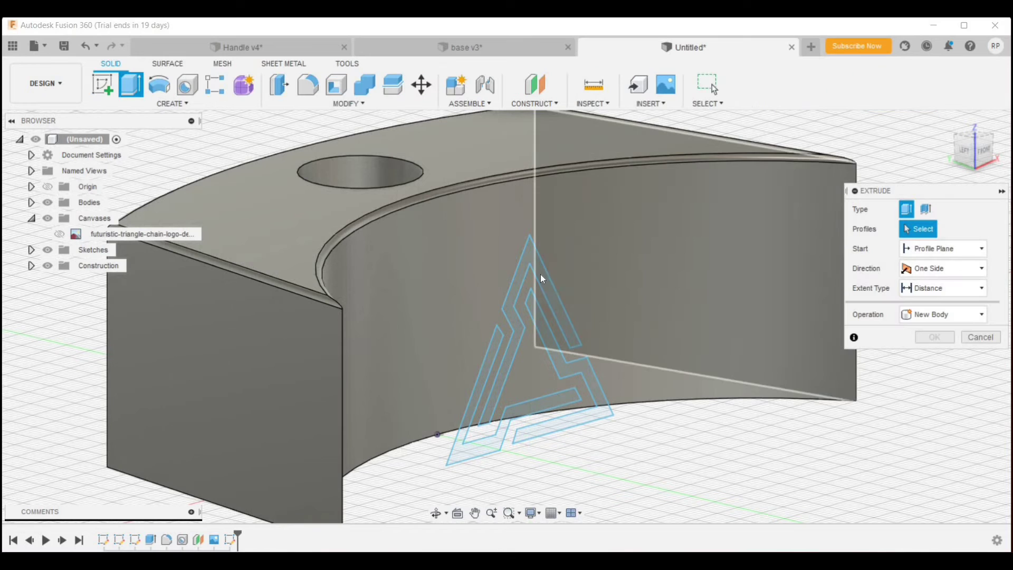
click(531, 314)
click(533, 407)
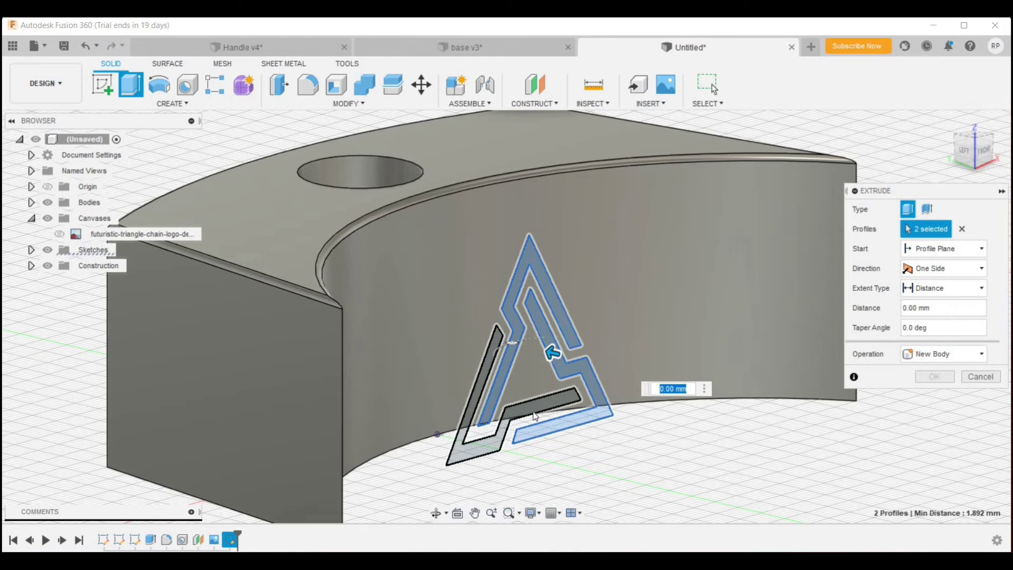
click(966, 251)
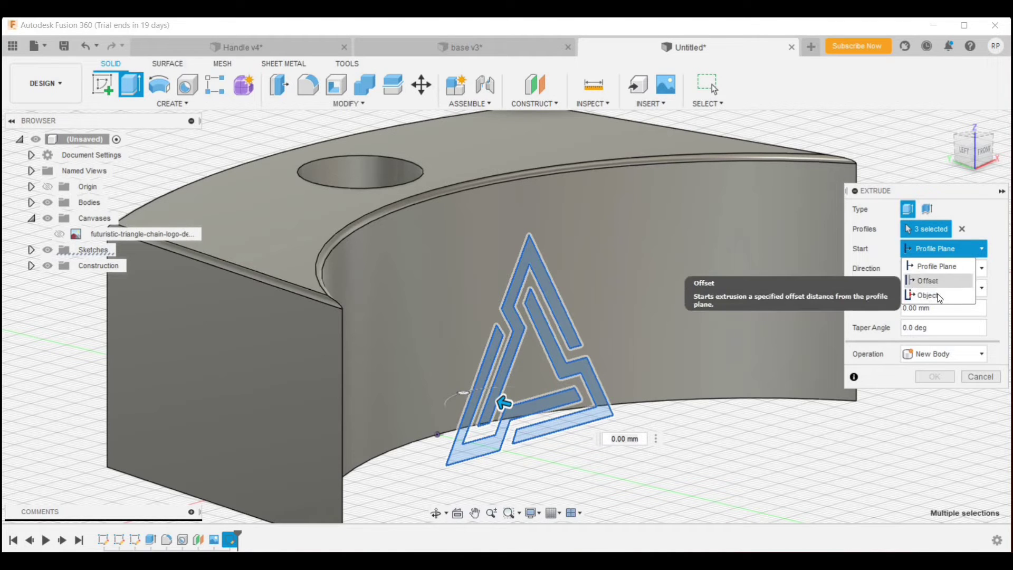
click(928, 295)
shift+middle_drag(601, 293, 542, 283)
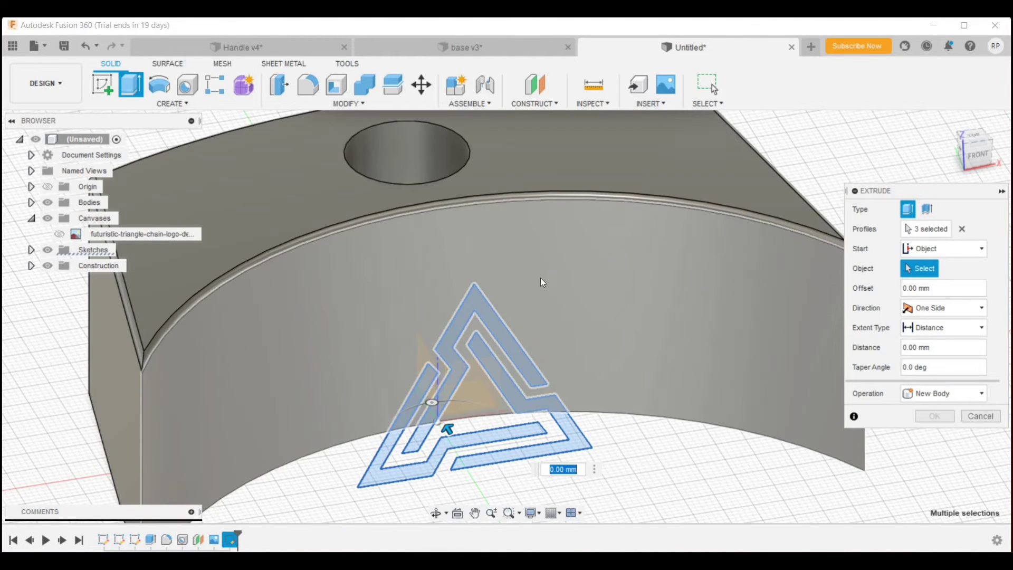
click(737, 318)
shift+middle_drag(815, 486, 910, 308)
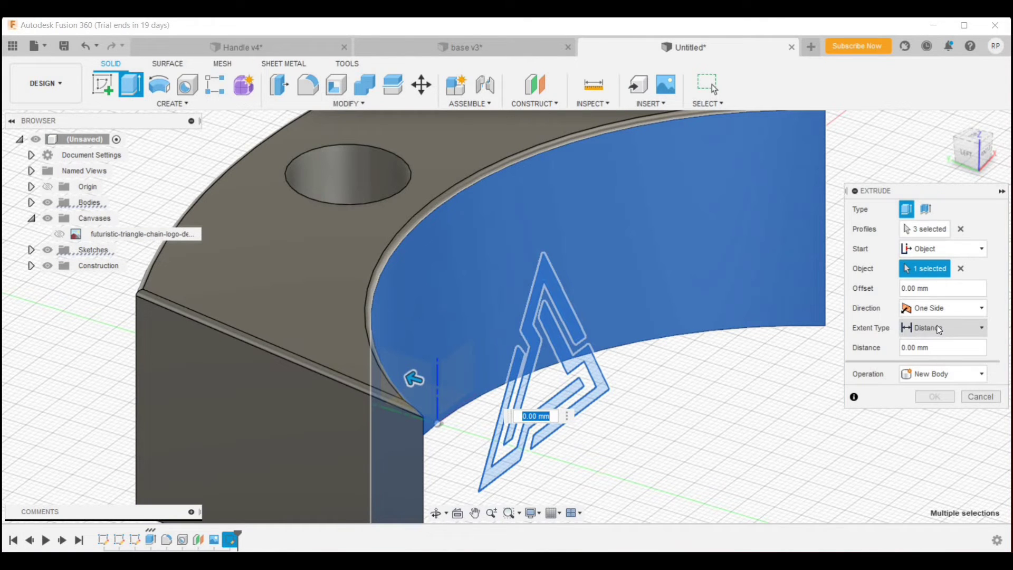
click(937, 329)
click(921, 348)
text(-4)
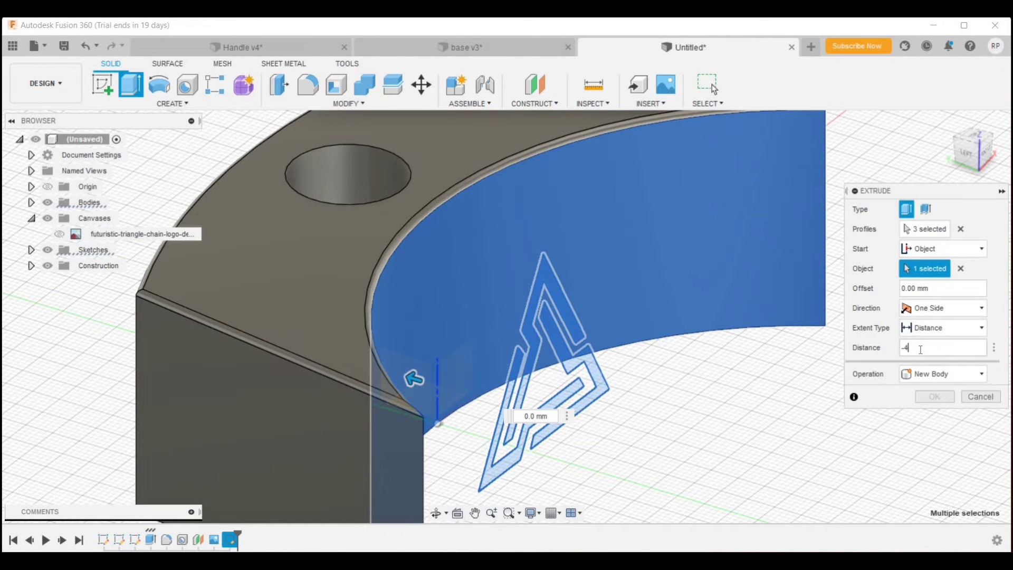
key(Return)
mouse_move(662, 399)
shift+middle_down()
mouse_move(681, 444)
mouse_move(716, 438)
mouse_move(660, 465)
mouse_move(651, 484)
shift+middle_up()
key(Return)
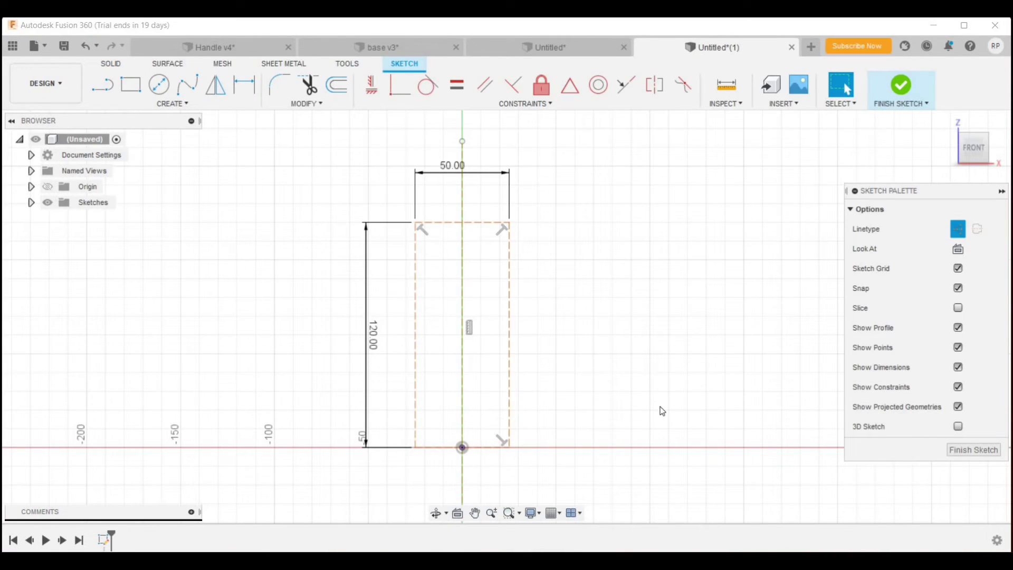
Draw a 3-point arc from the rectangle's lower-left corner up to its top edge.
key(Escape)
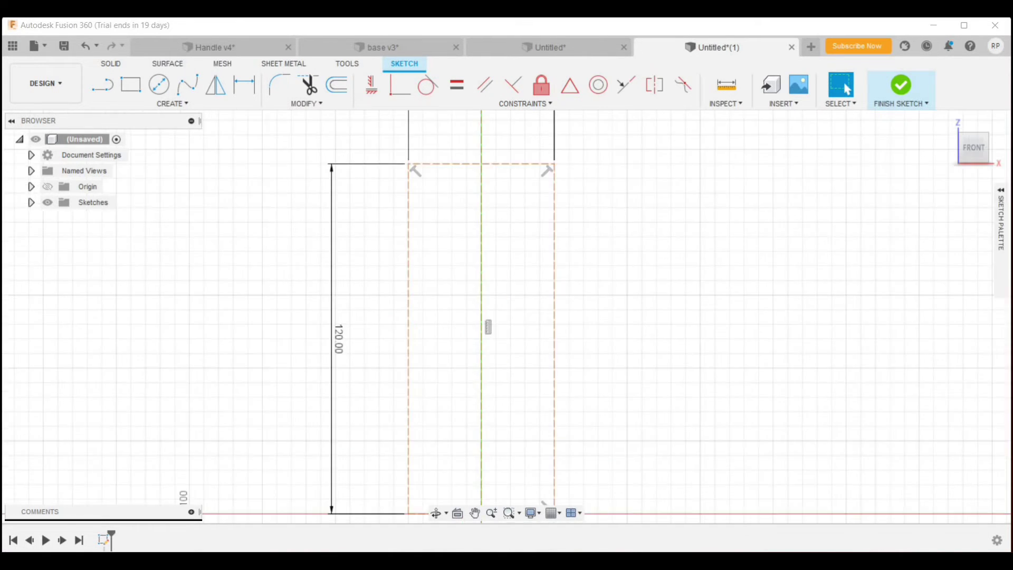
click(172, 103)
mouse_move(146, 162)
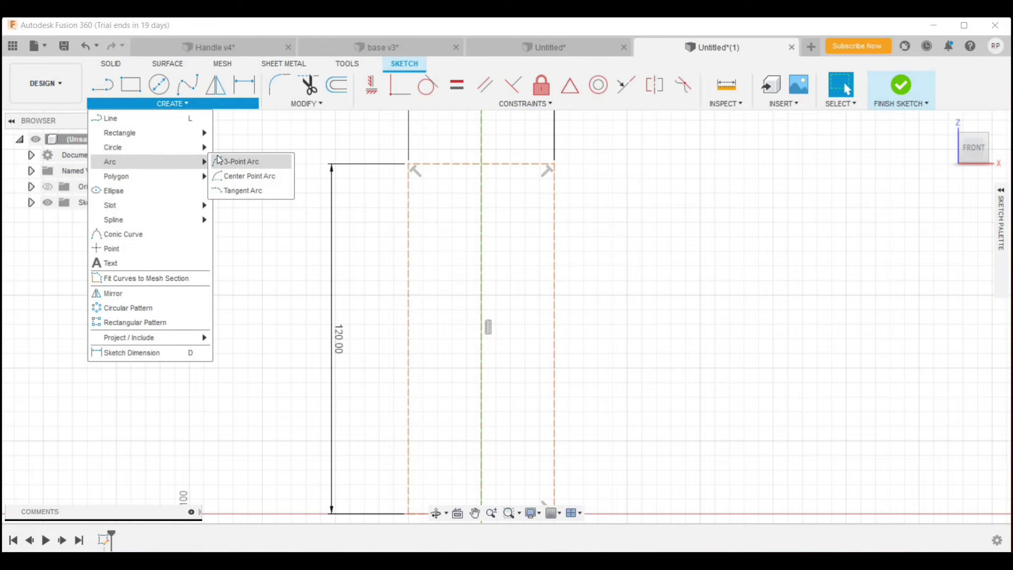
click(235, 162)
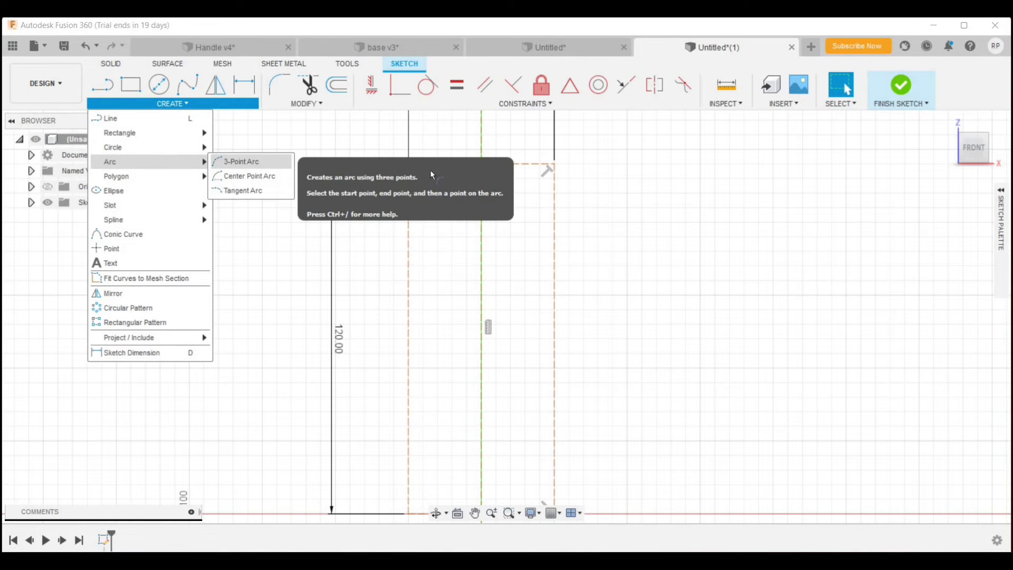
click(408, 513)
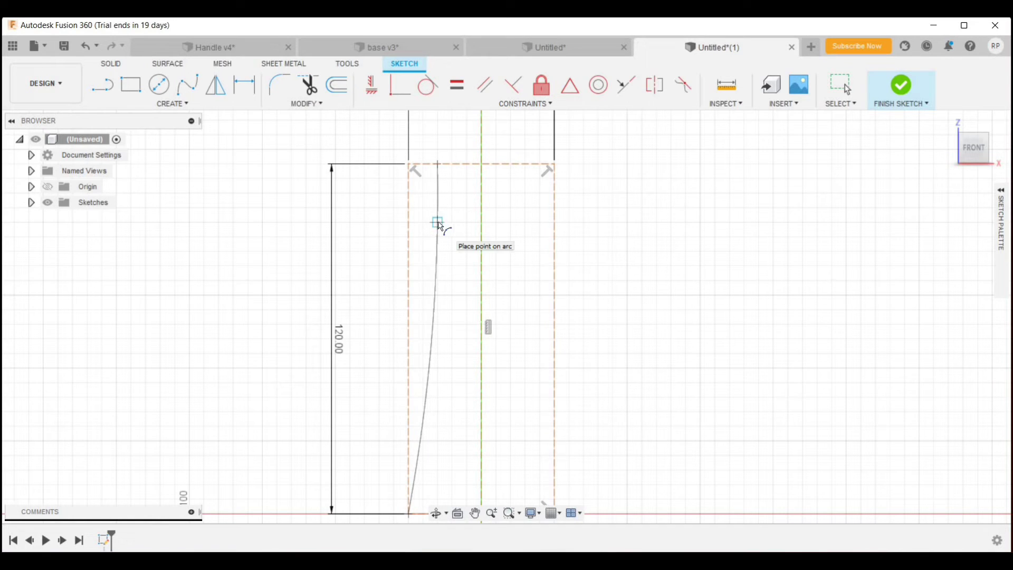
click(438, 224)
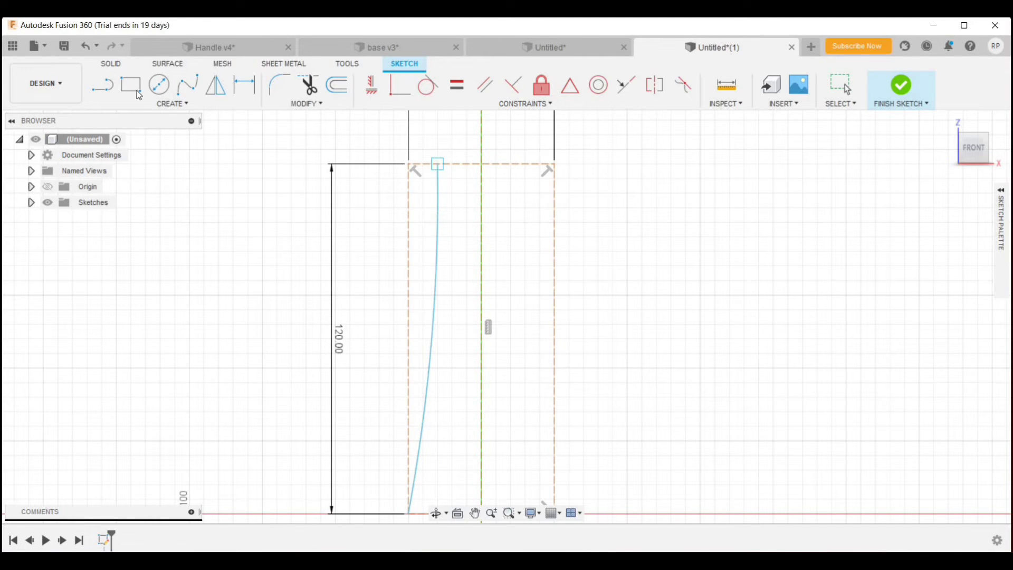
Draw a straight top line from the arc's upper end to the centreline.
key(l)
click(438, 164)
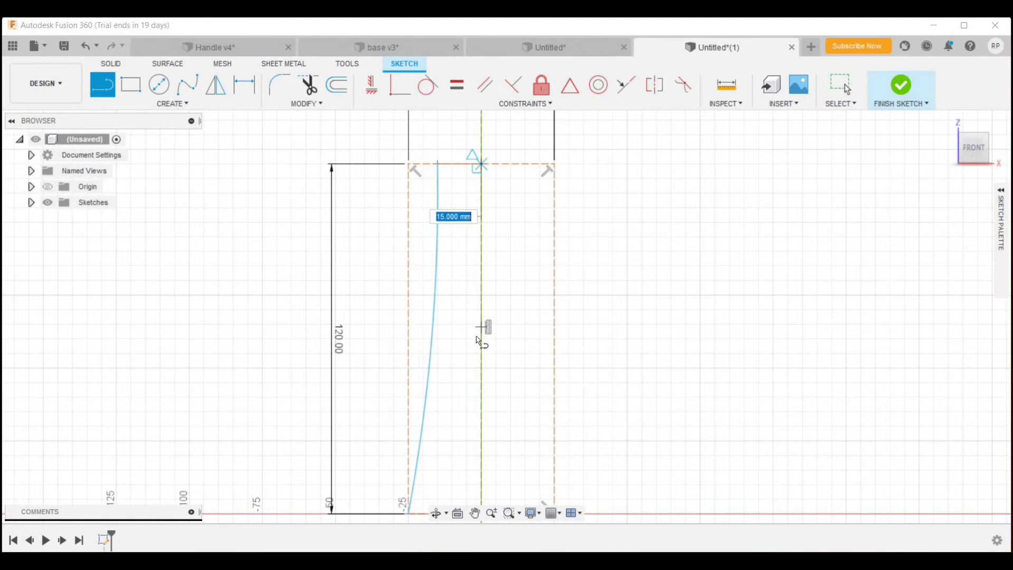
click(482, 164)
scroll(482, 237, down, 2)
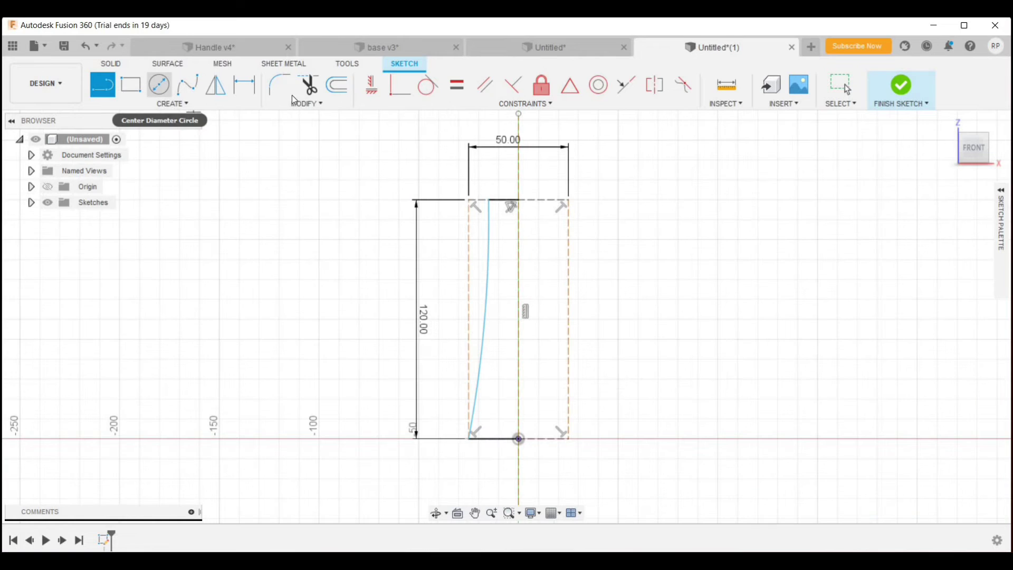
Mirror the arc and top line across the vertical centre axis, then finish the sketch.
click(487, 221)
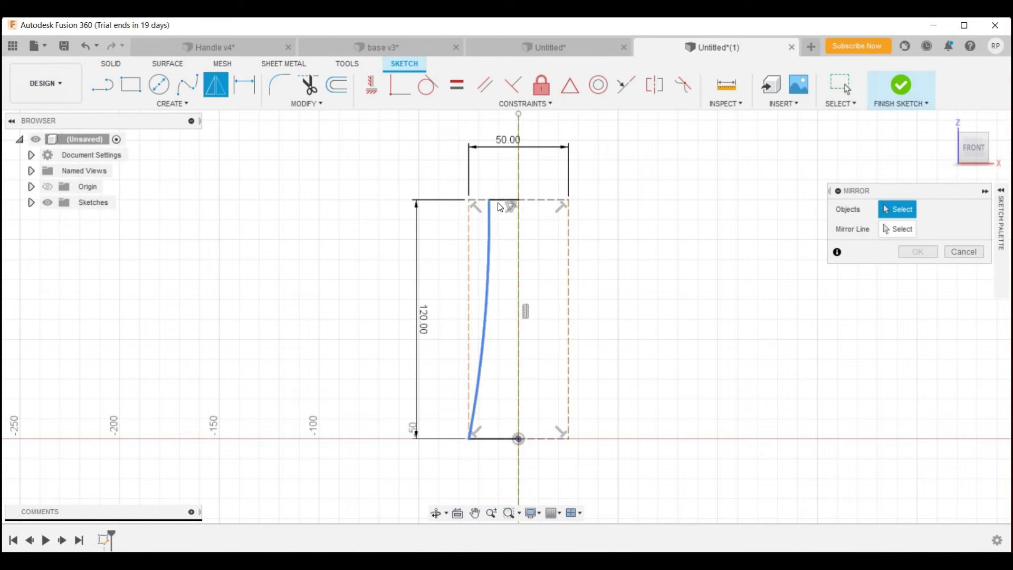
click(502, 201)
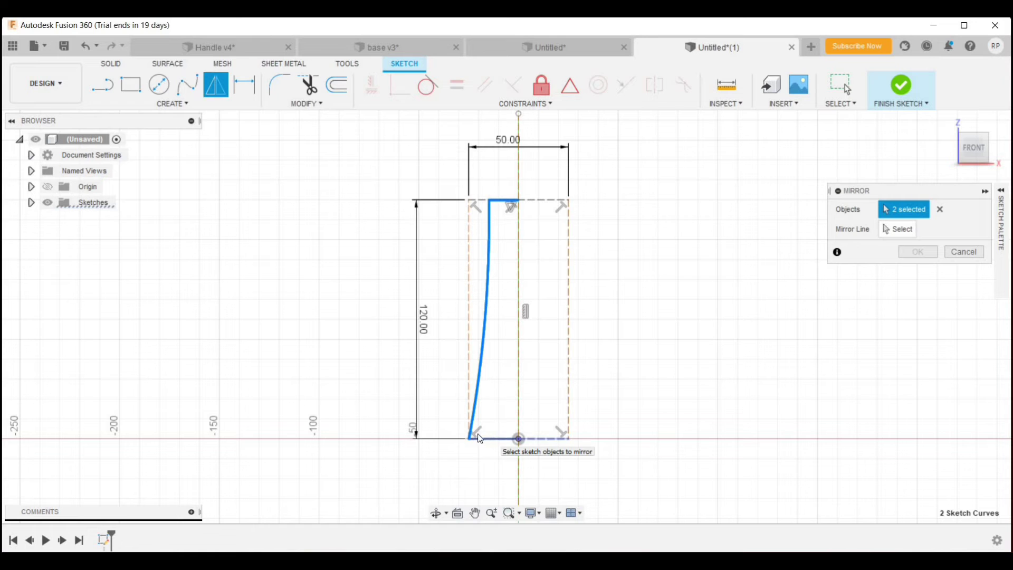
click(897, 233)
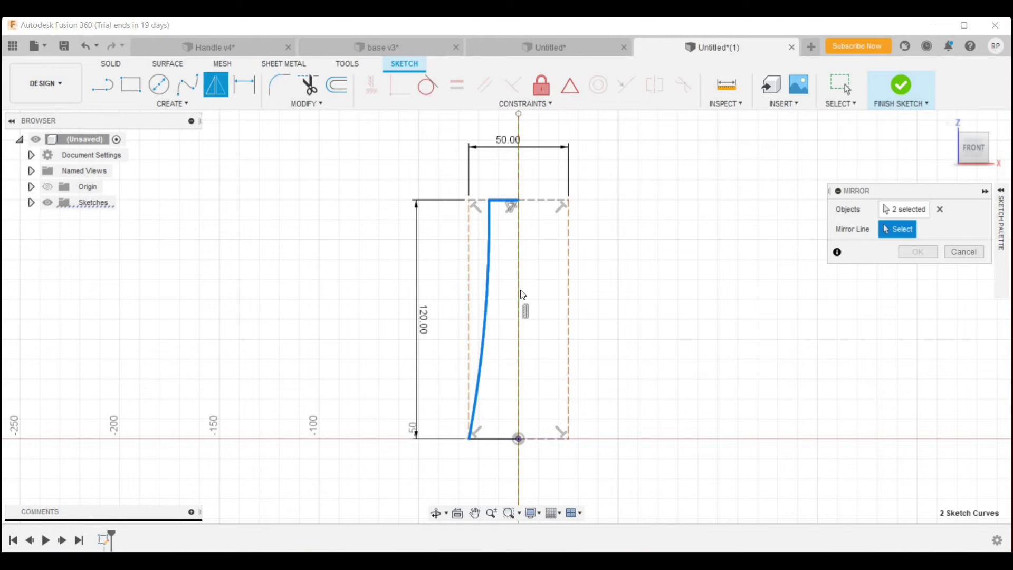
click(521, 282)
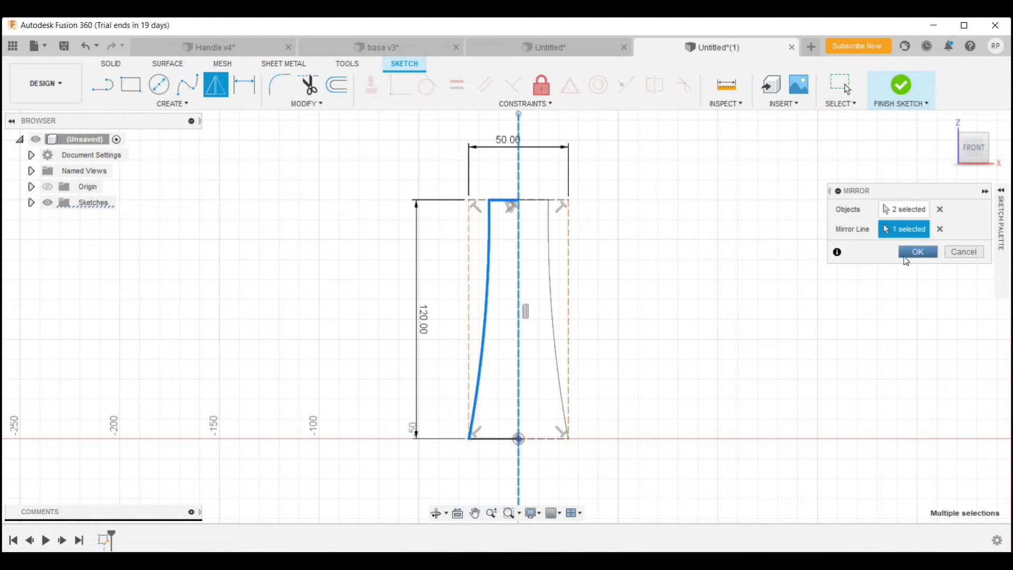
click(907, 261)
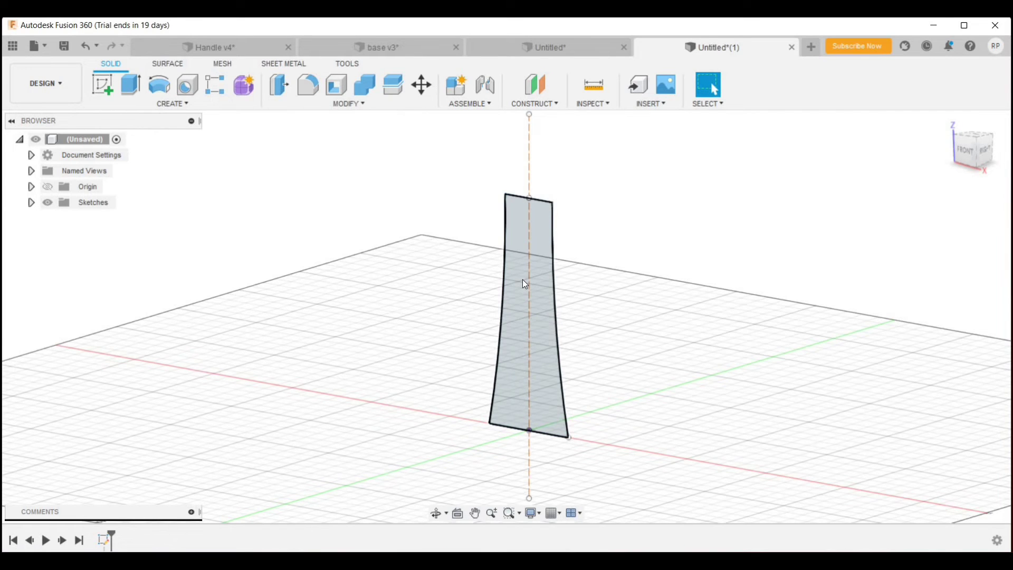
Extrude the closed tapered profile 20 mm as a new solid body.
key(e)
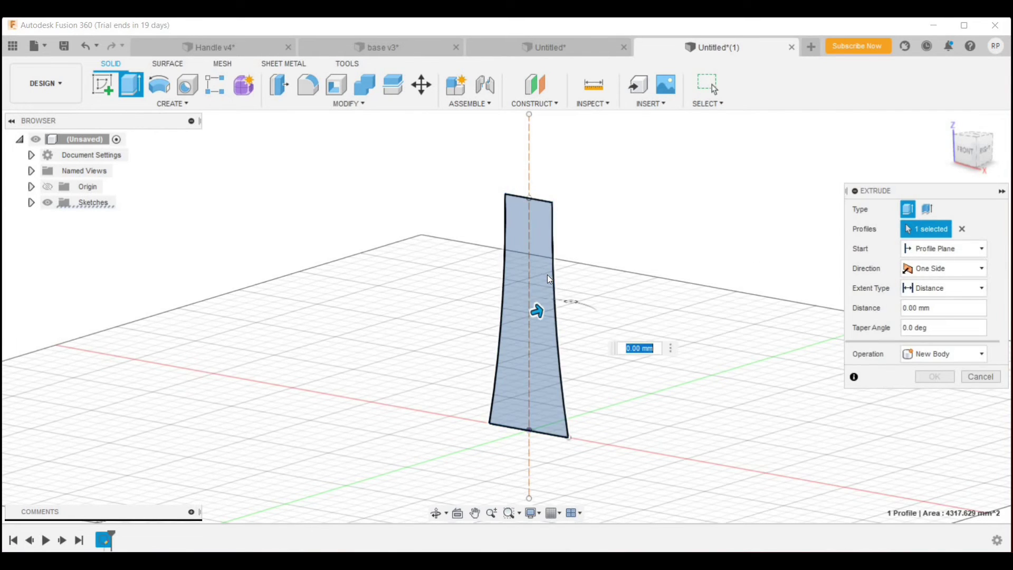
click(543, 290)
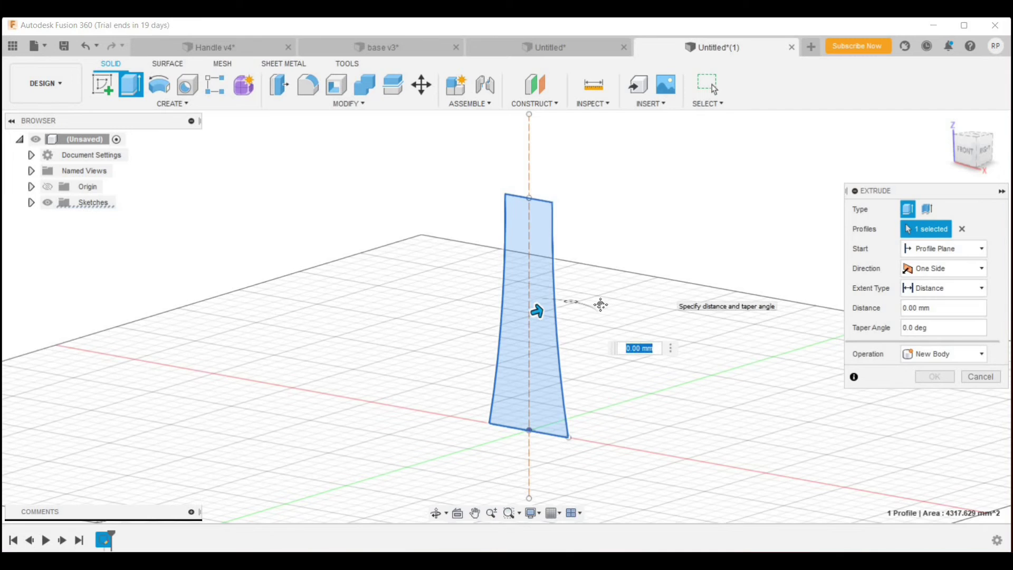
middle_drag(599, 301, 585, 303)
text(20)
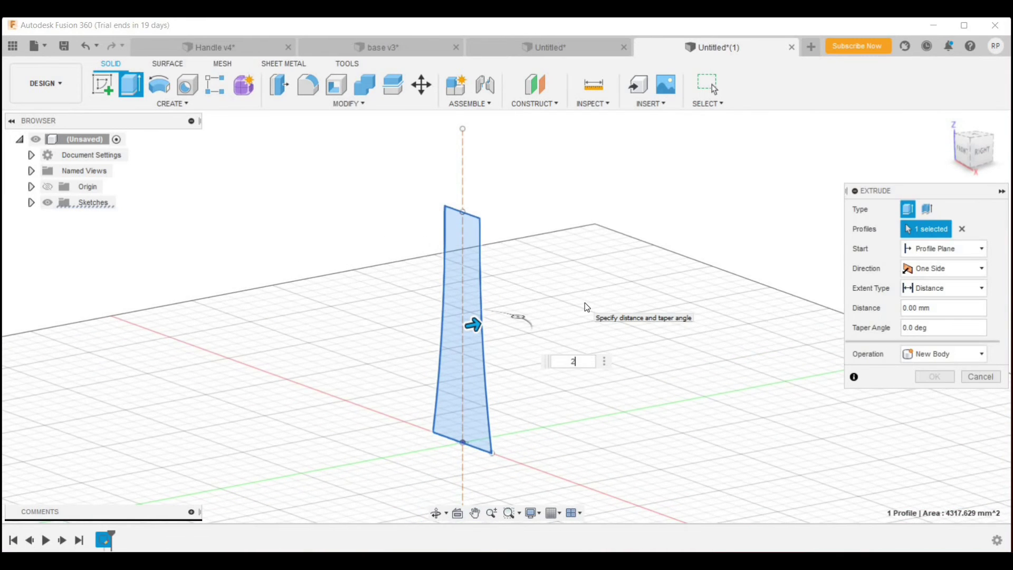
key(Return)
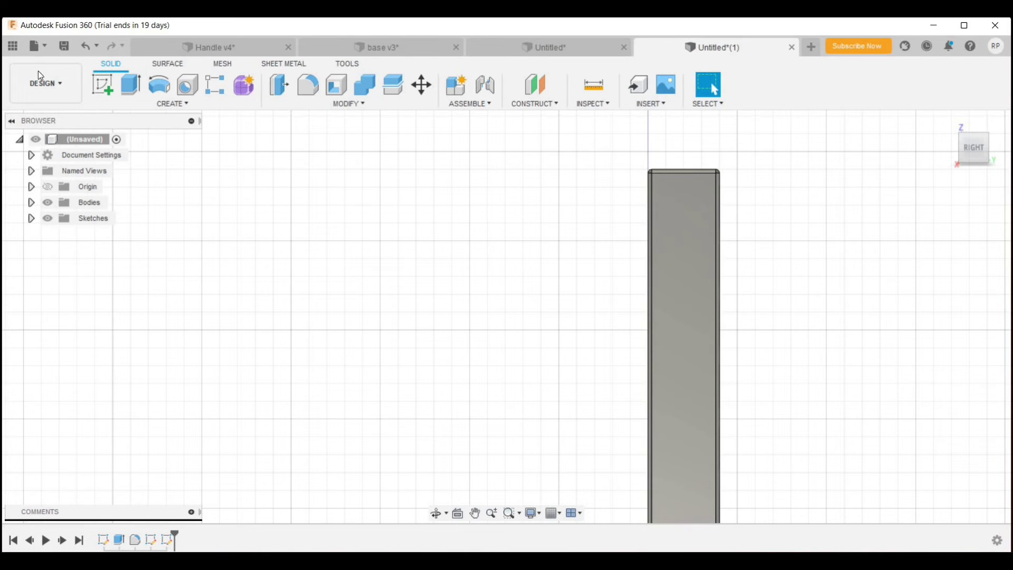
On a new side-plane sketch, draw a 40 mm line and a 12 mm drop off the upright.
click(102, 84)
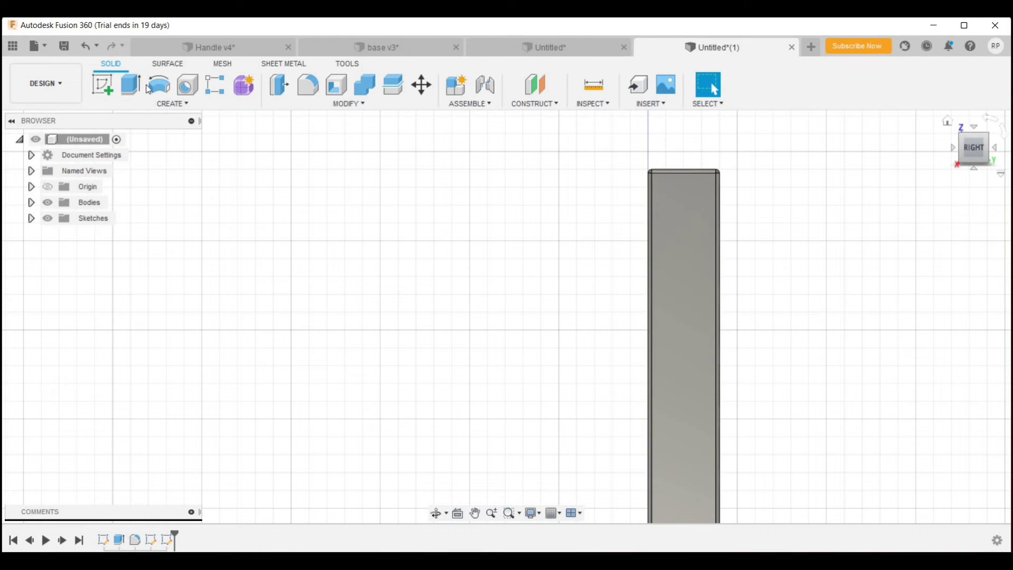
click(823, 261)
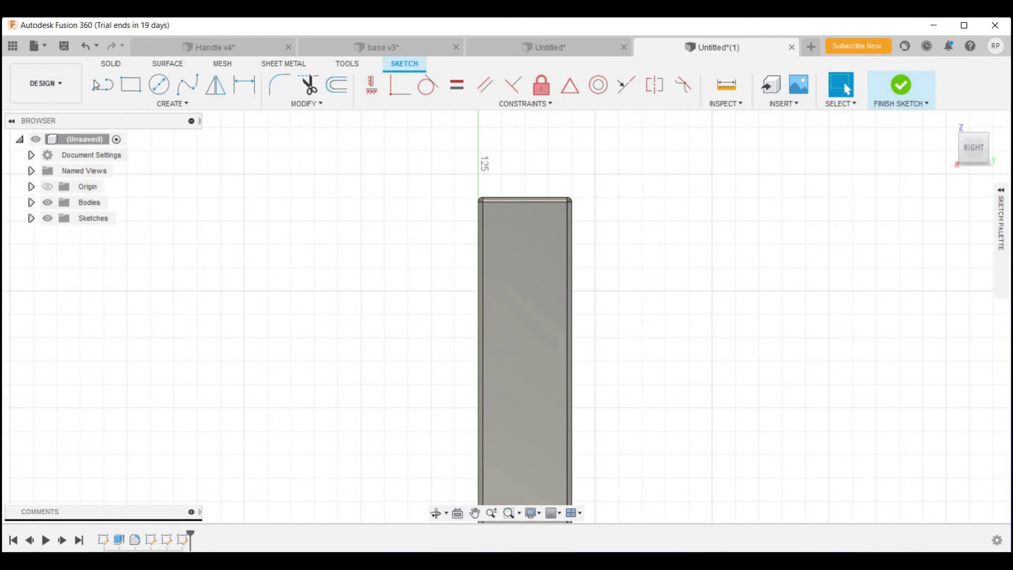
key(l)
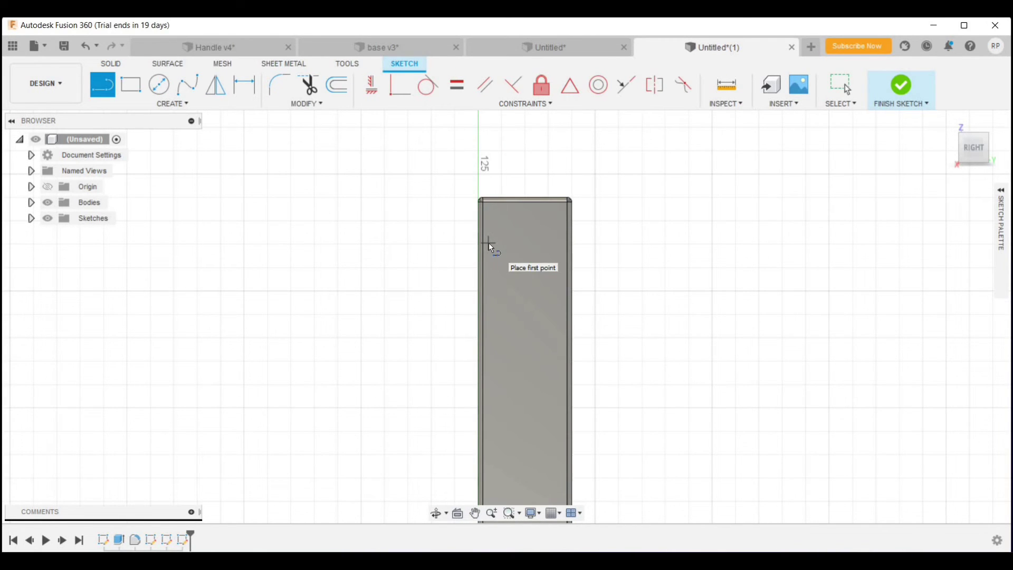
click(488, 243)
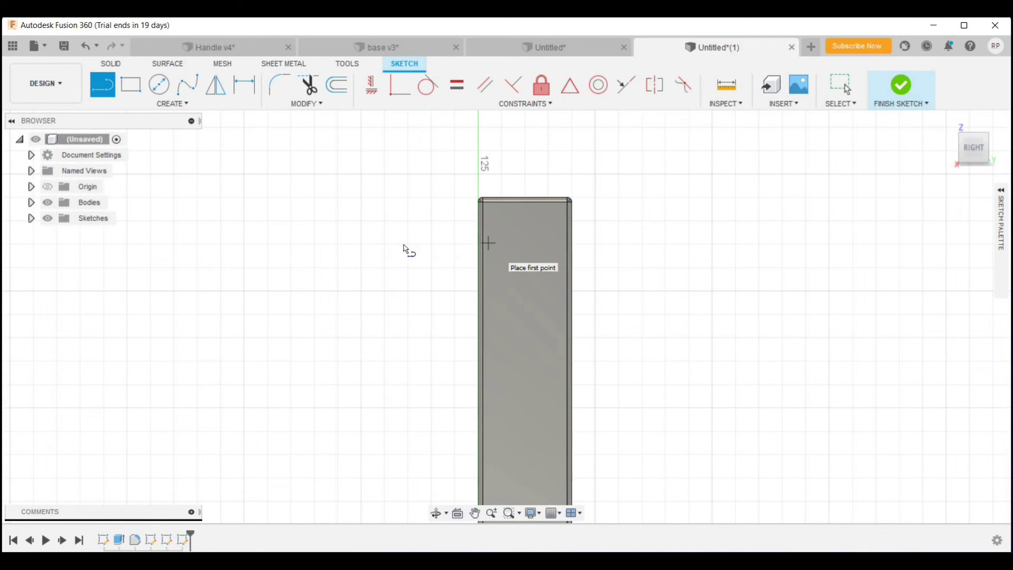
key(Tab)
click(306, 245)
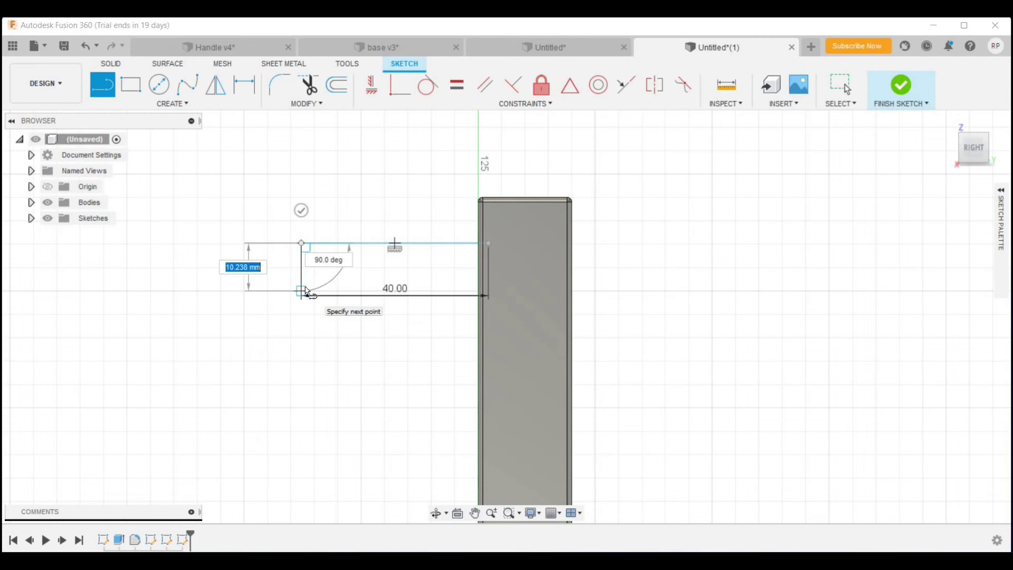
text(12)
key(Return)
key(Escape)
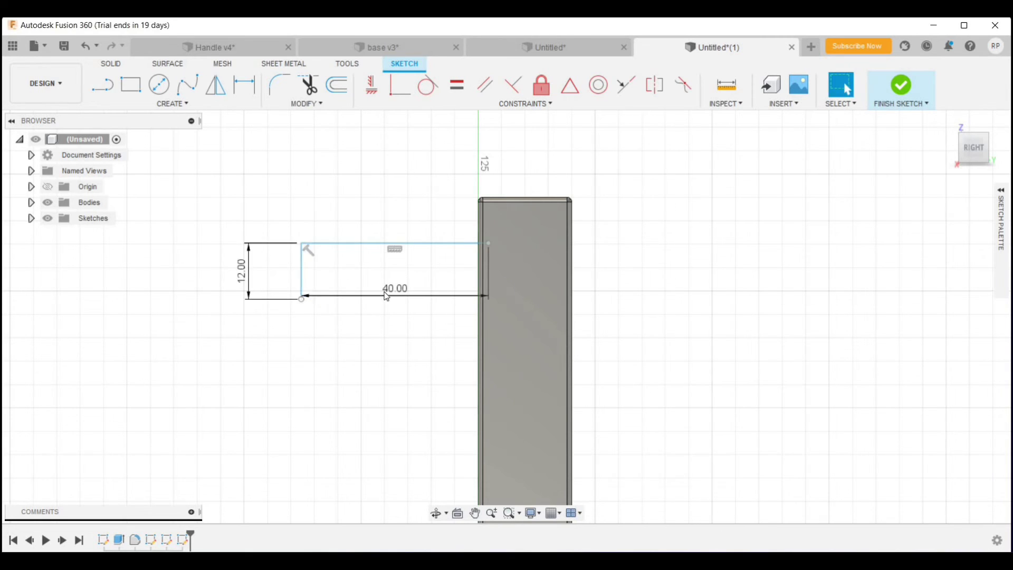
Delete the 40 and 12 dimensions and redraw the bottom line, closing the rectangle at the upright.
click(392, 298)
key(Delete)
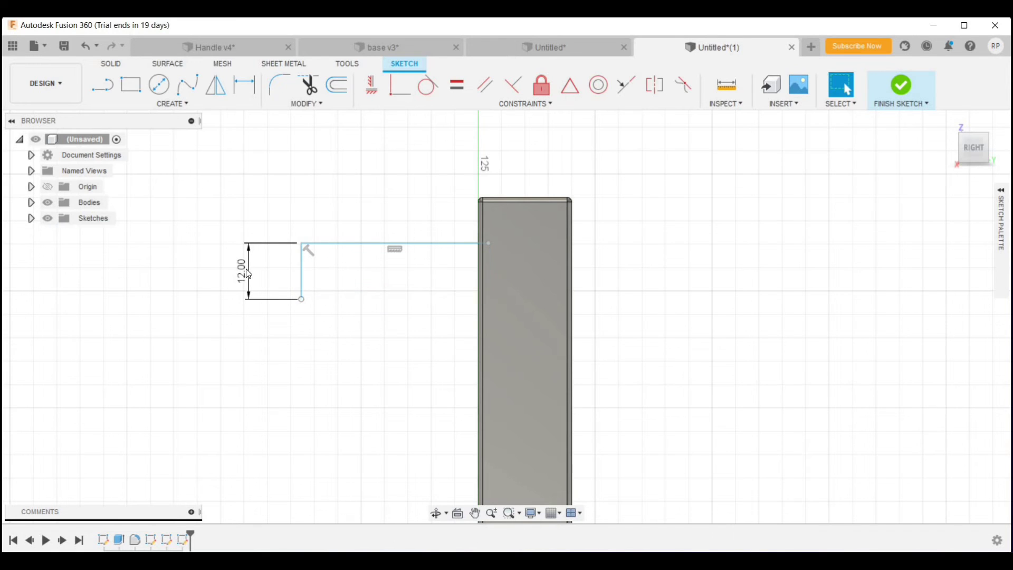
click(241, 273)
key(Delete)
key(l)
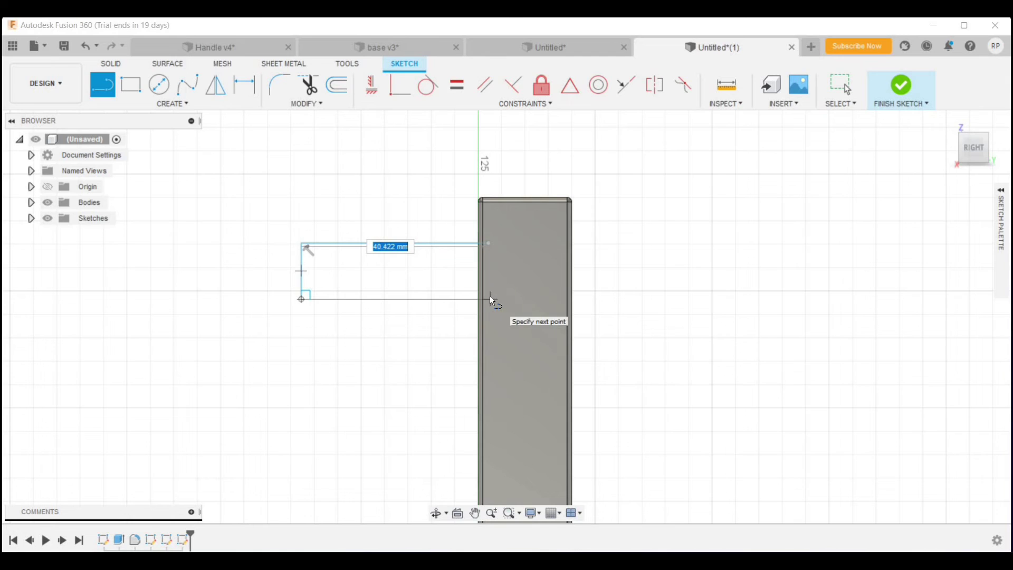
click(490, 296)
click(487, 245)
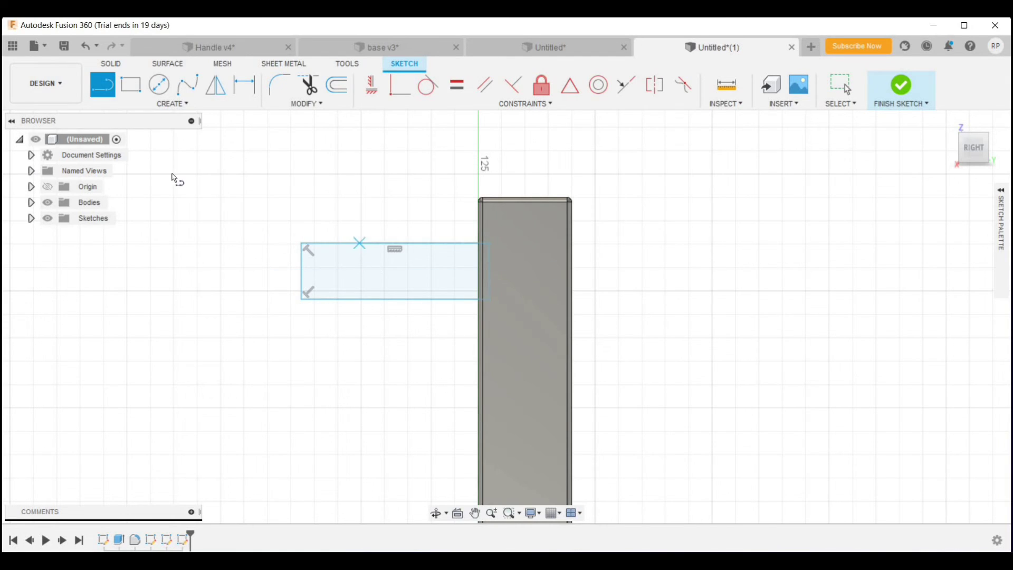
Replace the rectangle's straight top edge with a downward-curving 3-point arc.
click(172, 104)
mouse_move(111, 161)
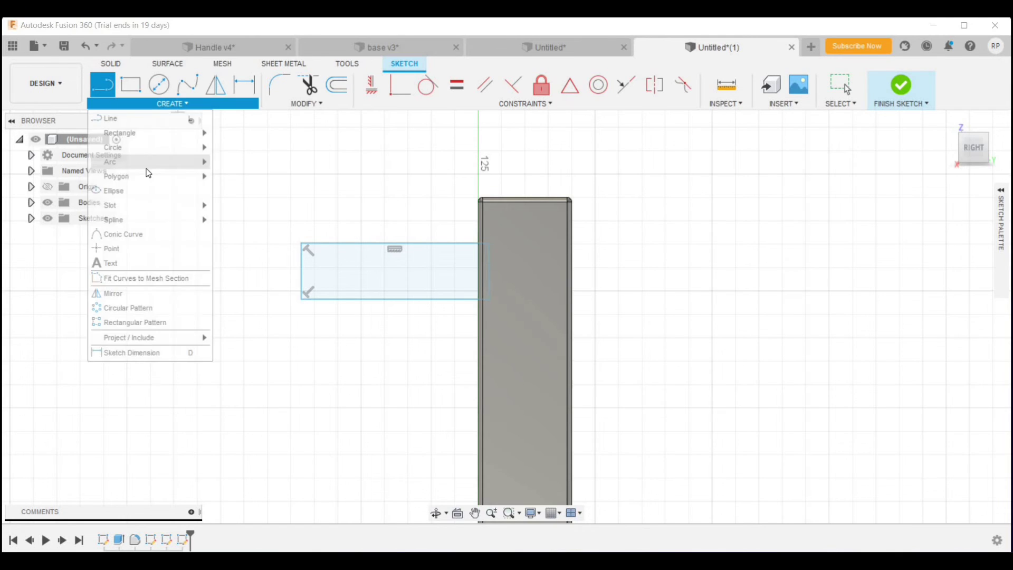
click(241, 162)
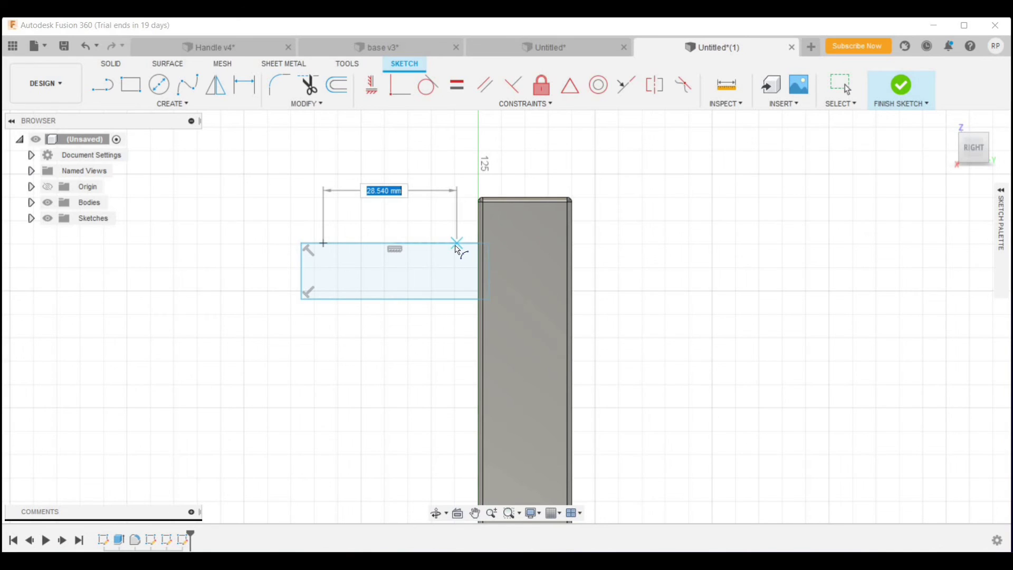
click(398, 280)
key(Escape)
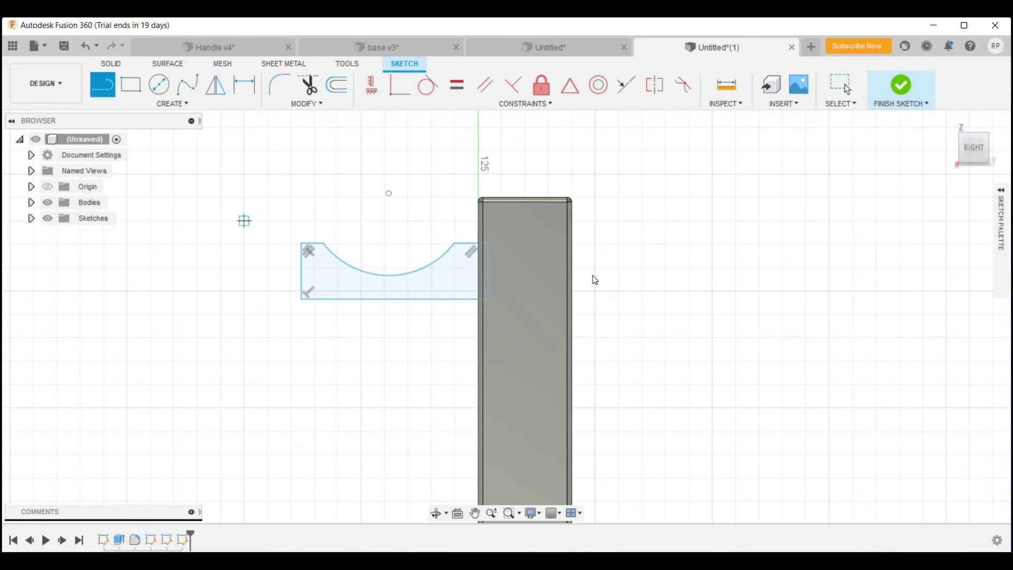
mouse_move(738, 276)
shift+middle_down()
mouse_move(720, 306)
mouse_move(668, 296)
mouse_move(697, 301)
shift+middle_up()
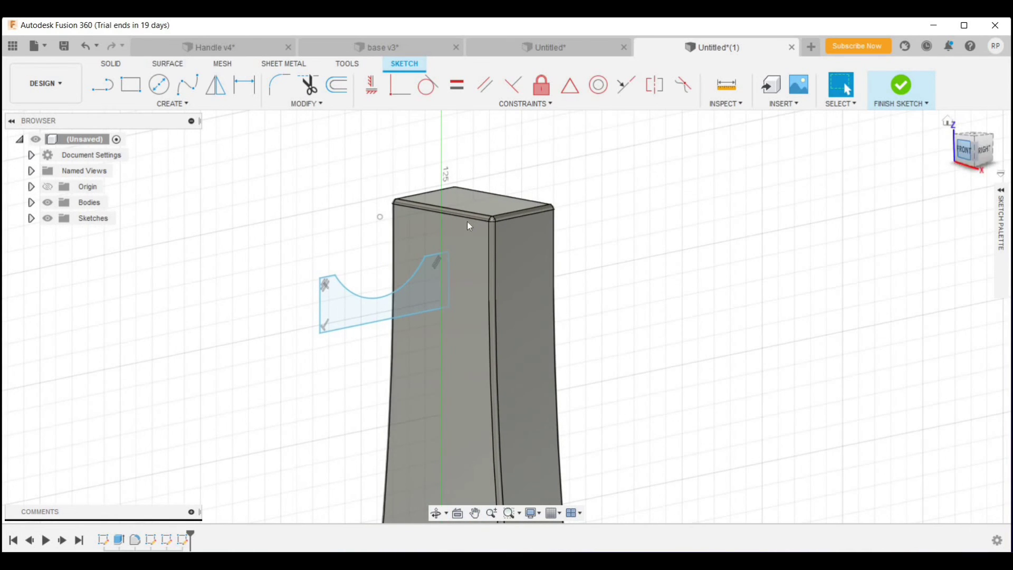
Extrude the cradle profile symmetrically into a solid hook arm.
key(e)
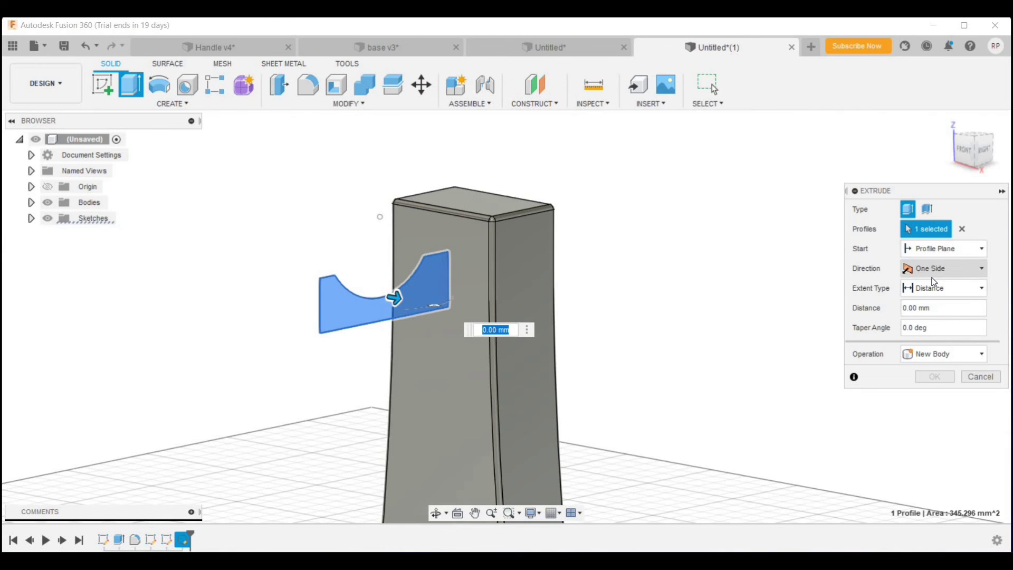
click(930, 269)
click(931, 317)
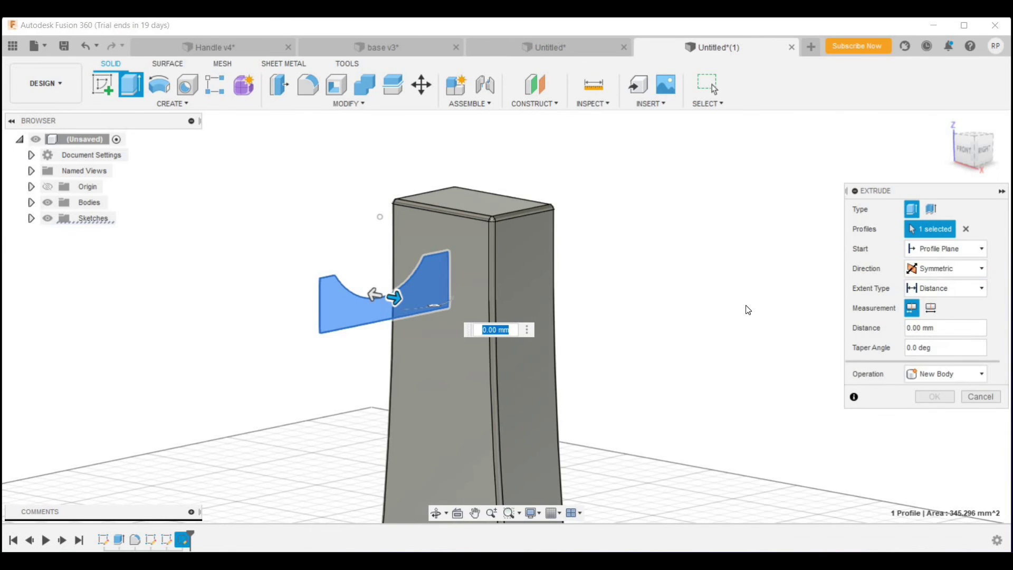
shift+middle_drag(745, 310, 791, 316)
click(915, 329)
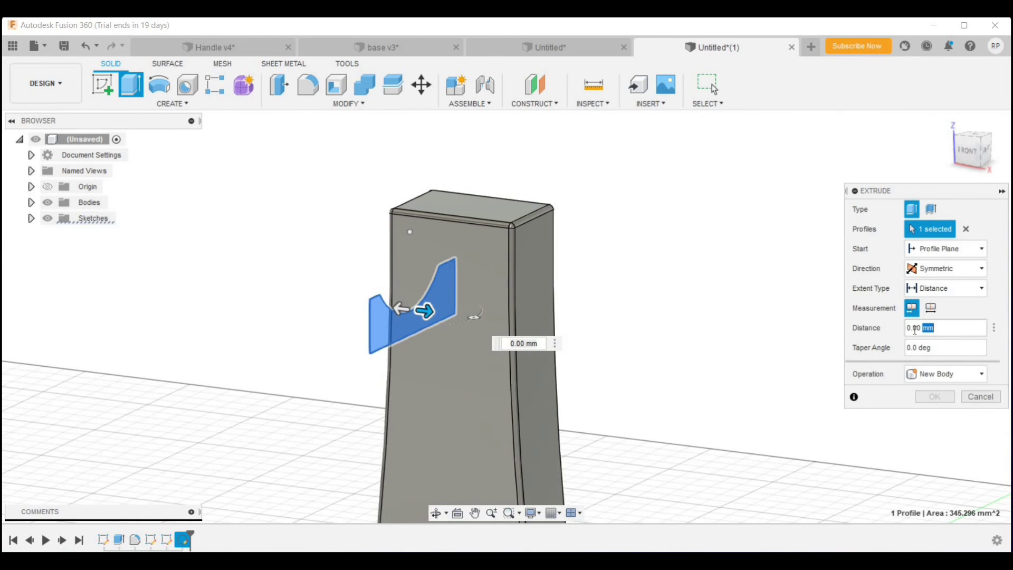
double_click(912, 329)
text(1)
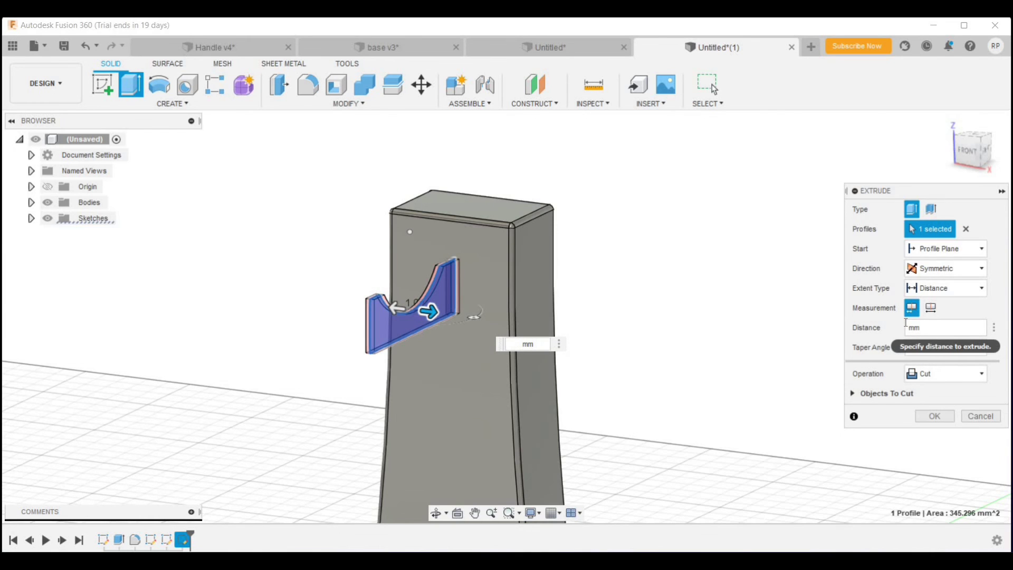
key(Return)
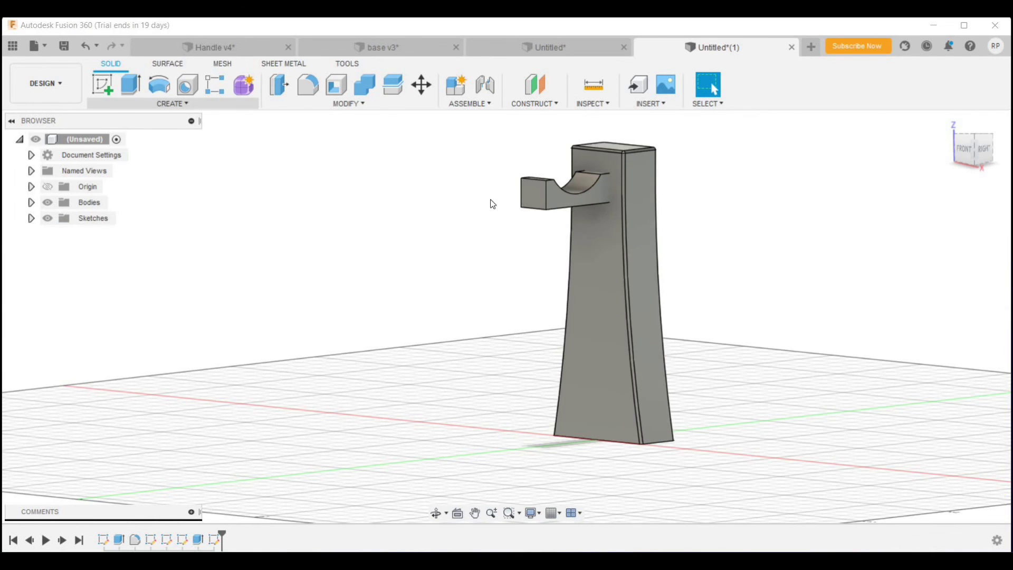
Start a new sketch on the upright's bottom face.
shift+middle_drag(957, 177, 976, 141)
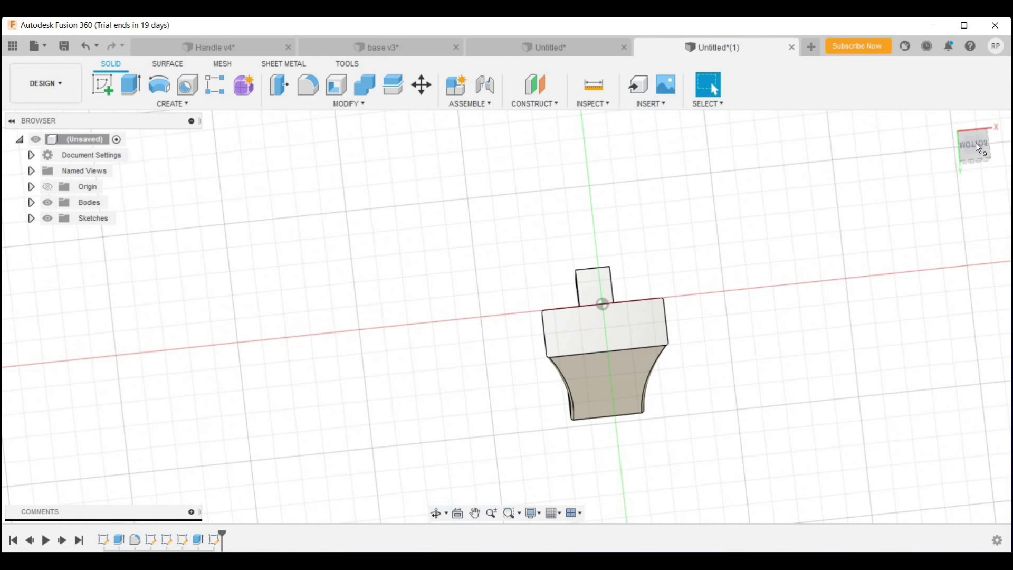
scroll(676, 372, up, 2)
scroll(683, 369, up, 2)
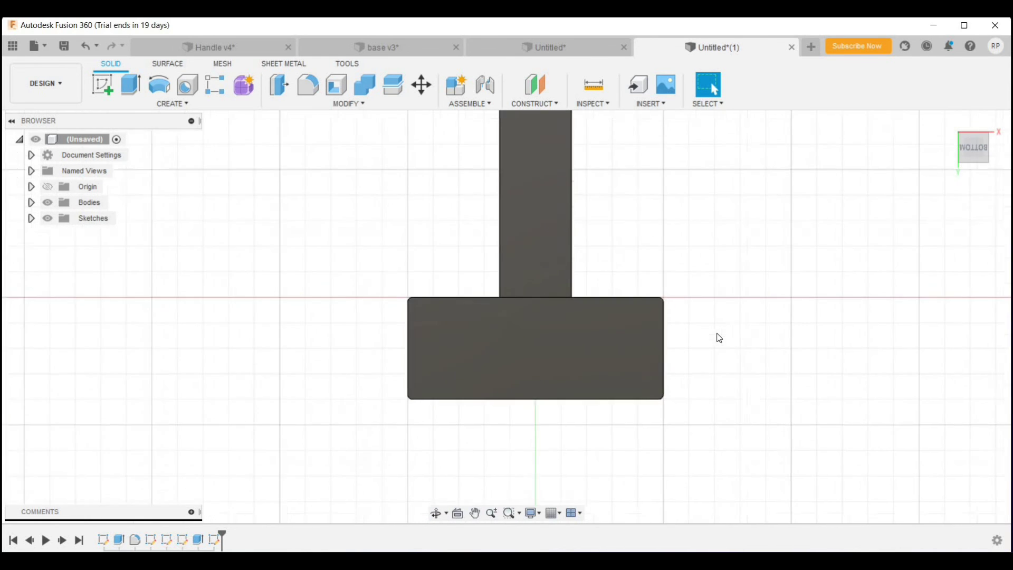
scroll(717, 338, up, 3)
middle_drag(741, 316, 770, 299)
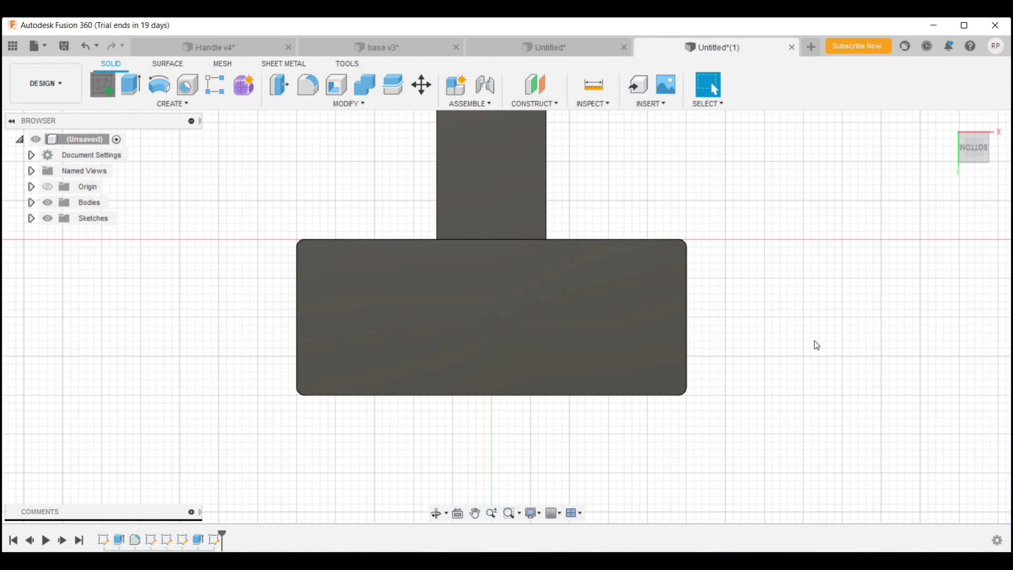
click(586, 372)
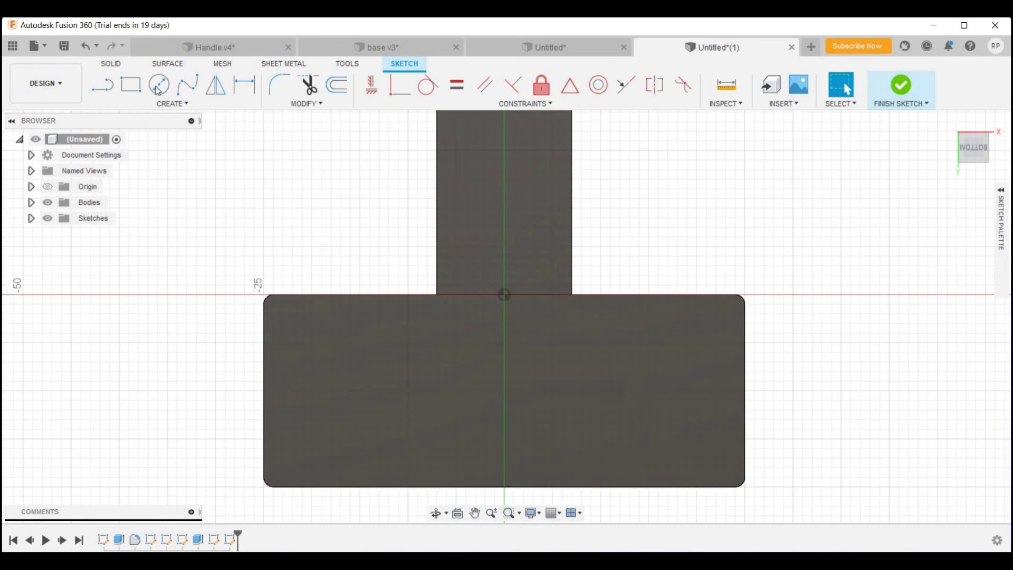
Draw an 18 mm diameter circle centred on the bottom face.
click(158, 86)
click(504, 391)
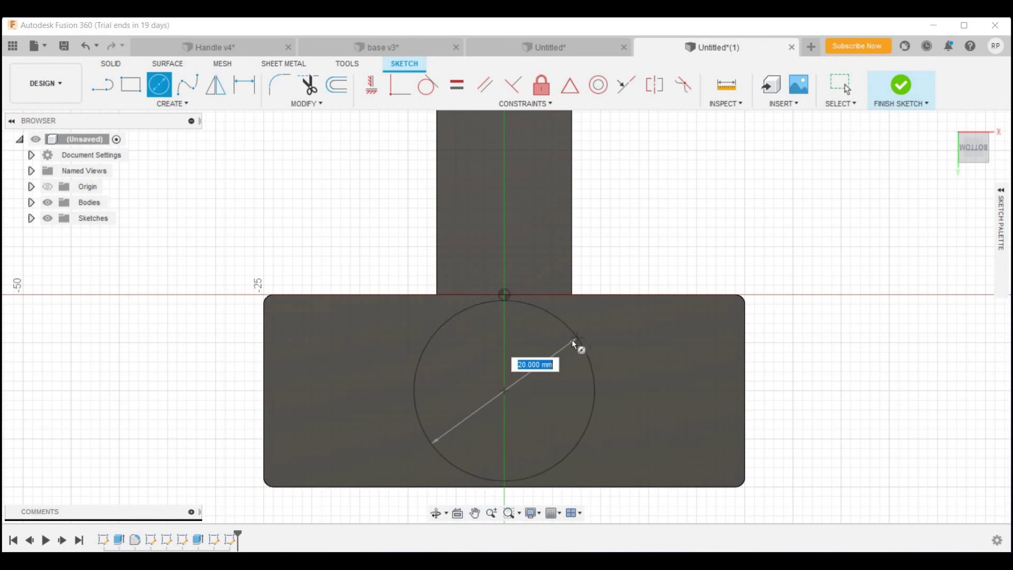
text(18)
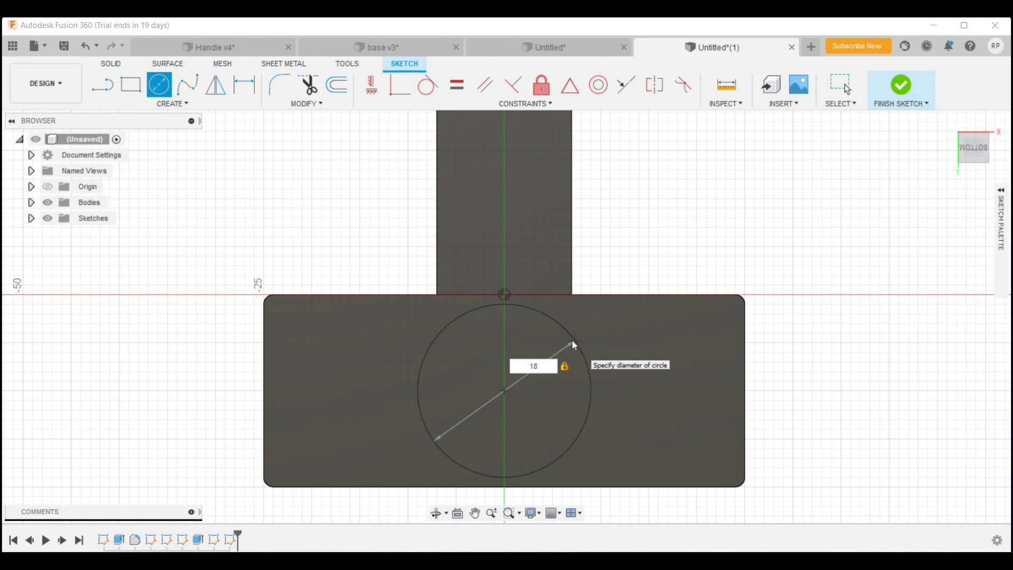
key(Return)
key(Escape)
Extrude the circle into a cylindrical peg and bring up the appearance library.
mouse_move(778, 242)
shift+middle_down()
mouse_move(795, 296)
mouse_move(614, 386)
shift+middle_up()
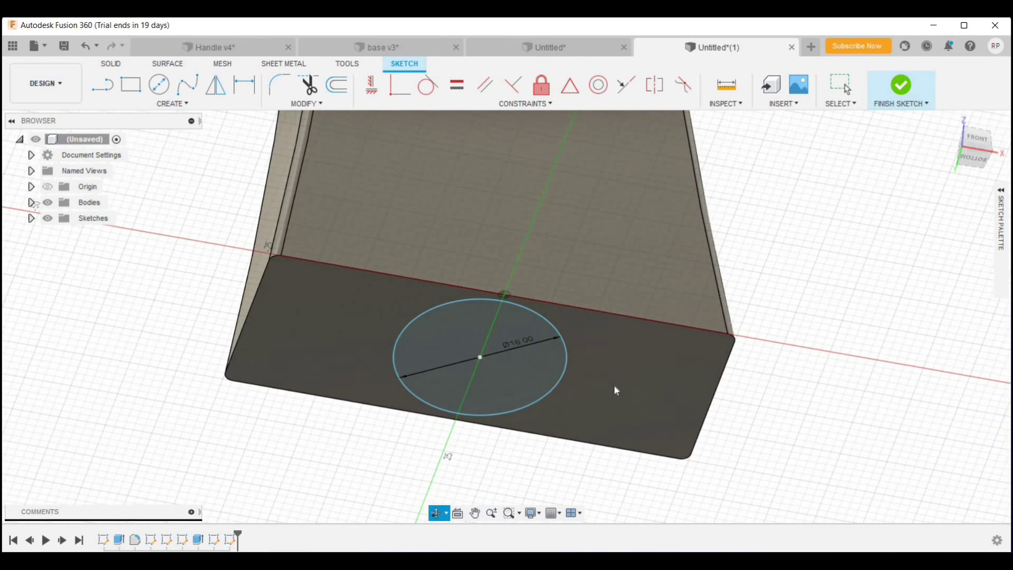
click(504, 380)
text(e)
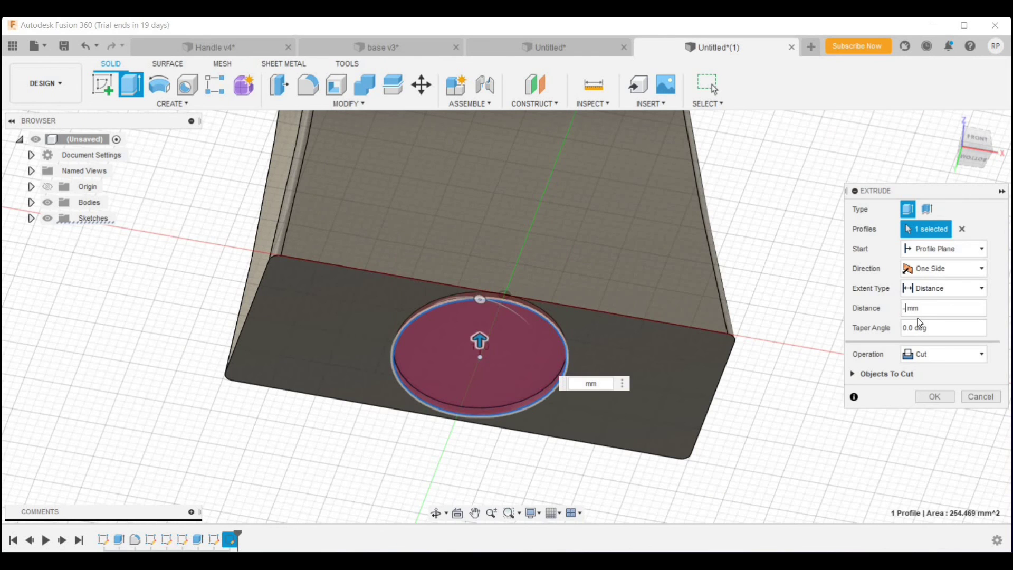
text(19)
key(Return)
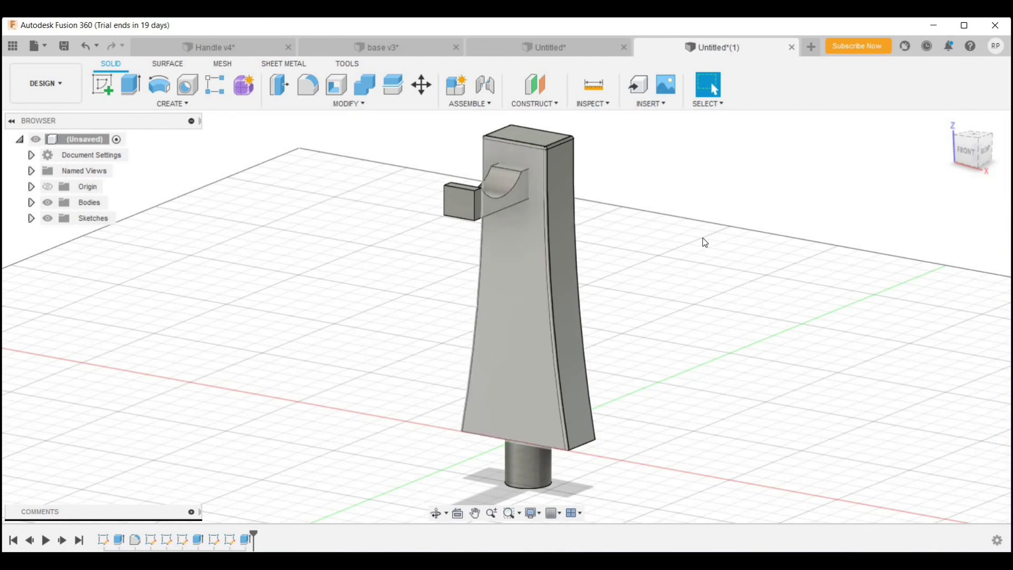
shift+middle_drag(702, 242, 702, 244)
key(a)
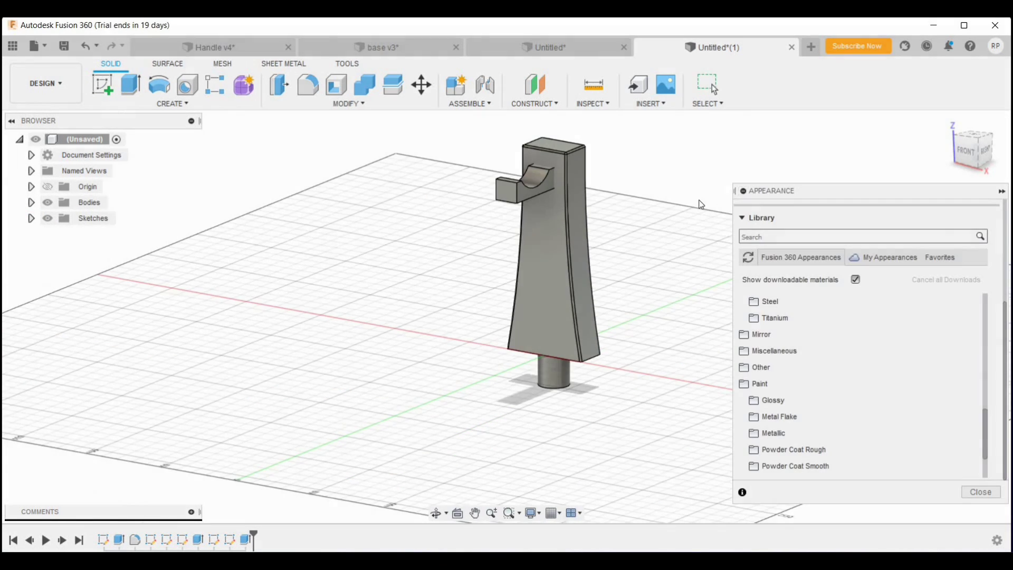